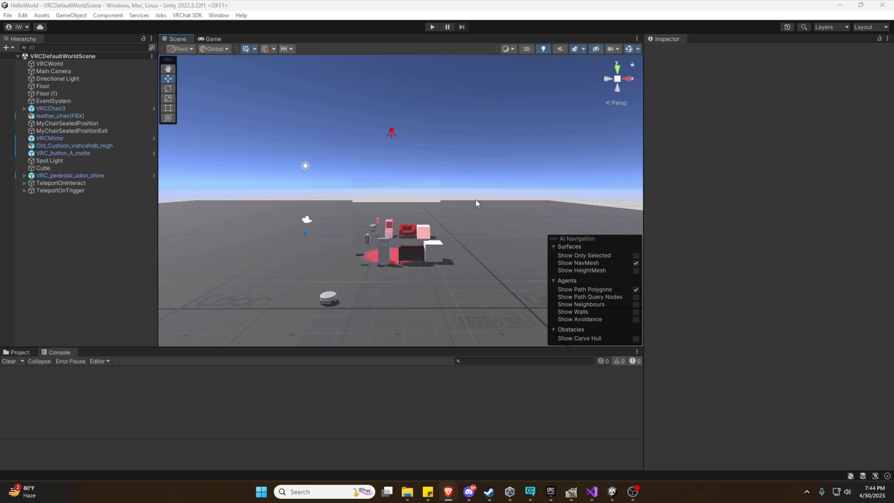
- Create a new Audio Source object from the Hierarchy's create menu and select it
{"action": "right_click_drag", "start_coordinate": [475, 203], "coordinate": [482, 230]}
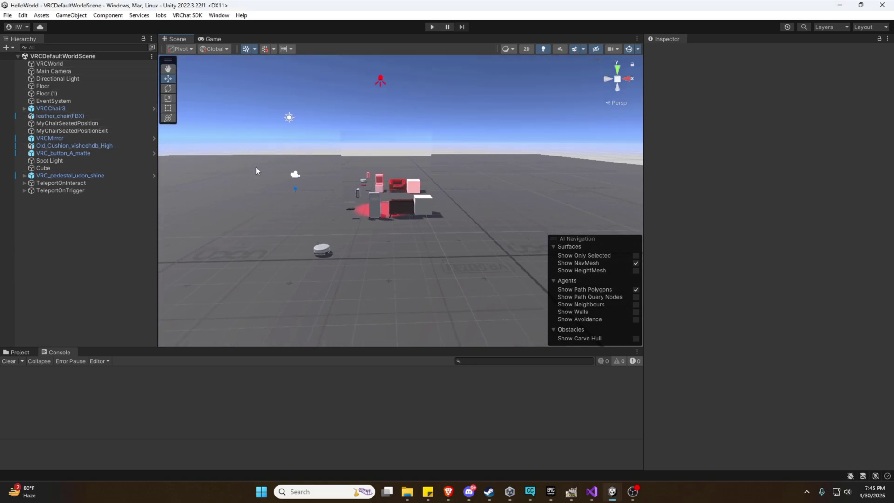
{"action": "left_click", "coordinate": [7, 47]}
{"action": "mouse_move", "coordinate": [27, 90]}
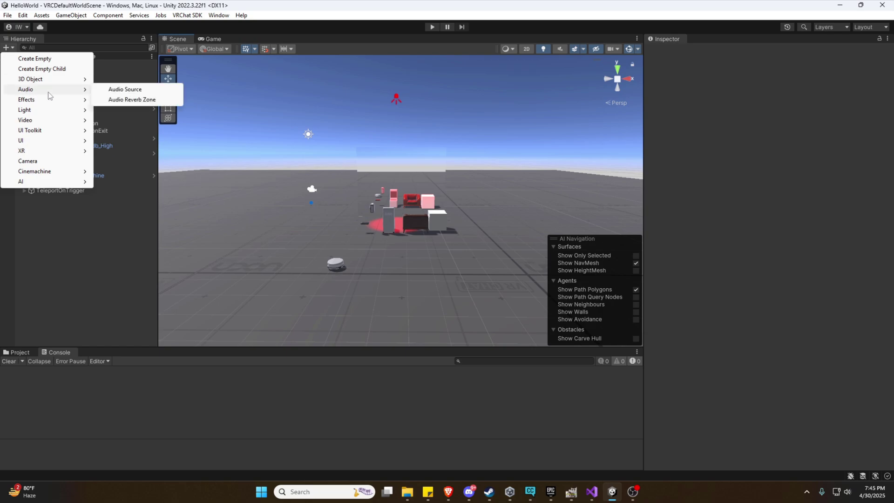
{"action": "left_click", "coordinate": [140, 90]}
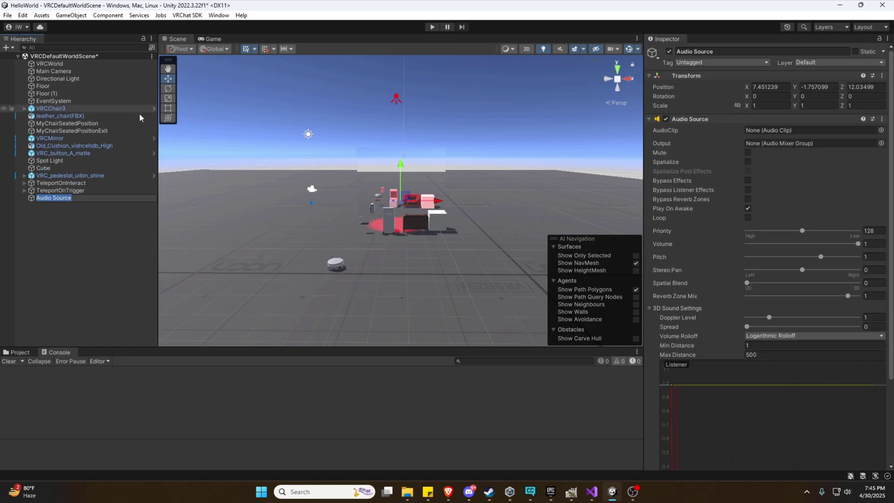
{"action": "left_click", "coordinate": [63, 191]}
{"action": "left_click", "coordinate": [64, 198]}
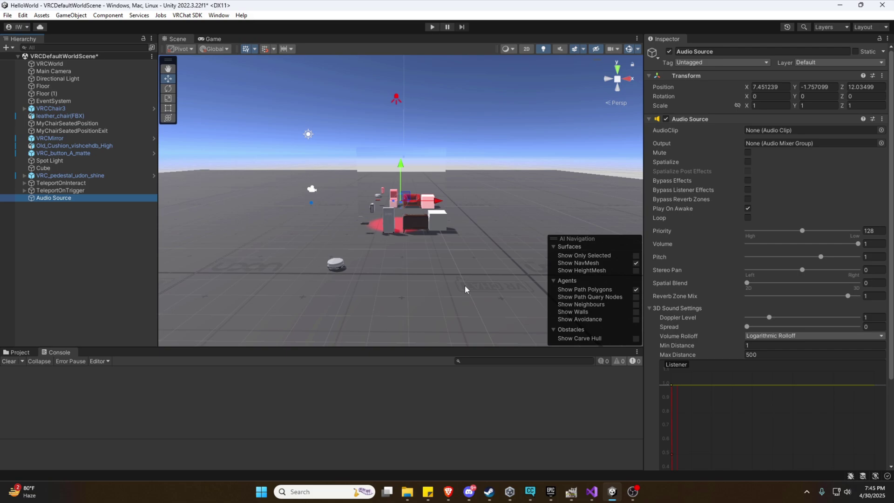
- Drag heart-beat-137135.mp3 from the sfx folder into Assets, then reselect the Audio Source
{"action": "left_click", "coordinate": [407, 491]}
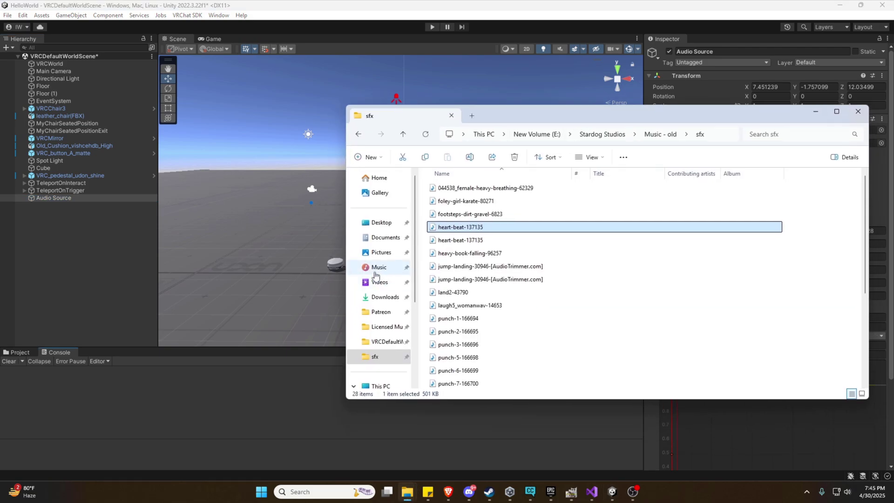
{"action": "left_click", "coordinate": [24, 351]}
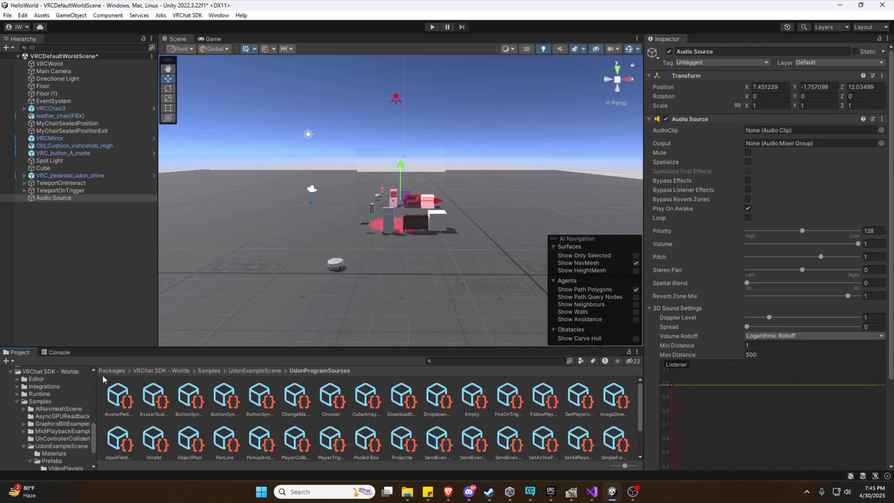
{"action": "scroll", "coordinate": [52, 394], "scroll_direction": "down", "scroll_amount": 3}
{"action": "scroll", "coordinate": [52, 394], "scroll_direction": "up", "scroll_amount": 3}
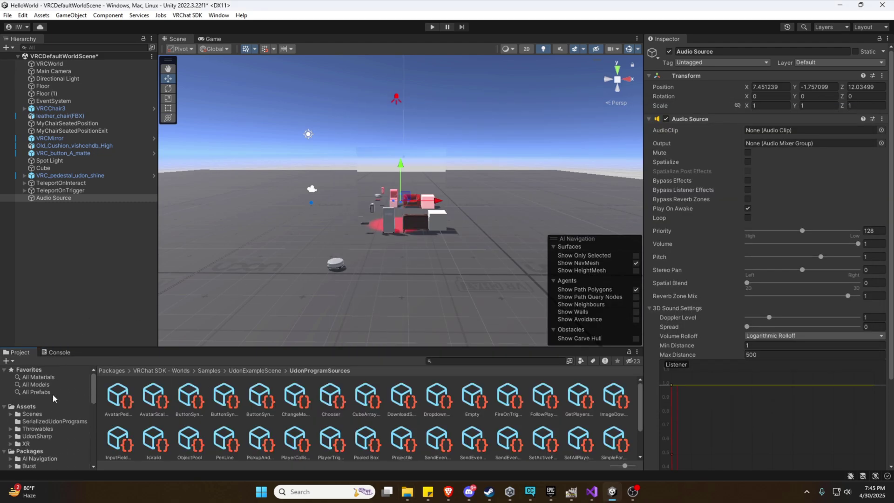
{"action": "left_click", "coordinate": [28, 410]}
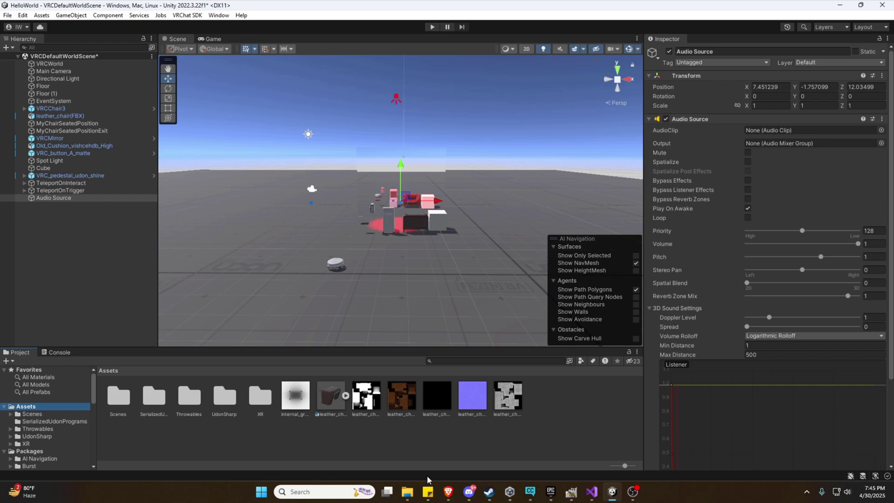
{"action": "mouse_move", "coordinate": [410, 490]}
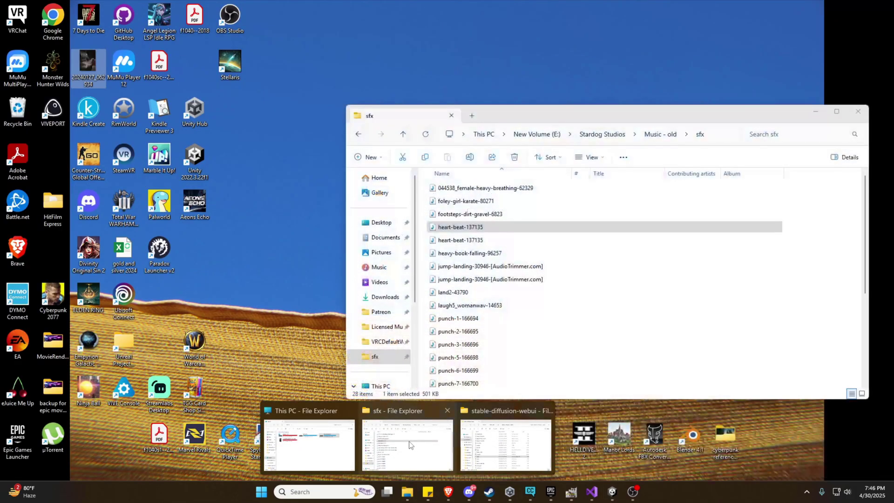
{"action": "left_click", "coordinate": [407, 473]}
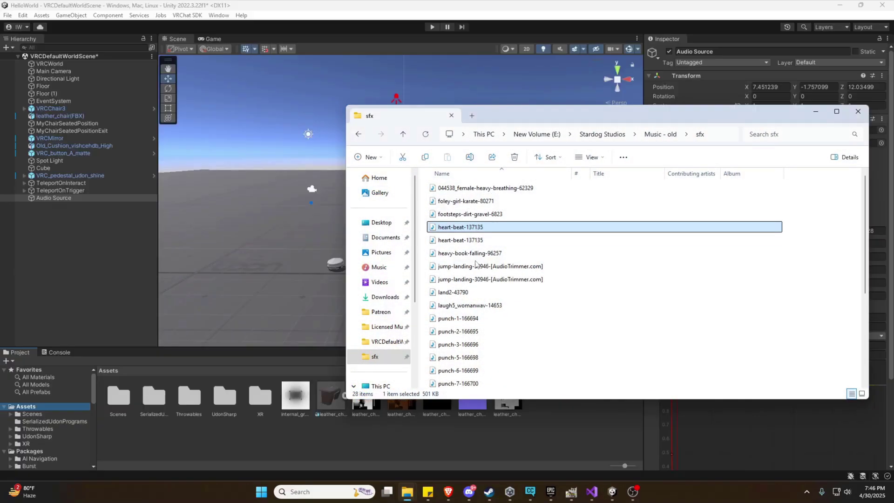
{"action": "left_click_drag", "start_coordinate": [465, 231], "coordinate": [259, 431]}
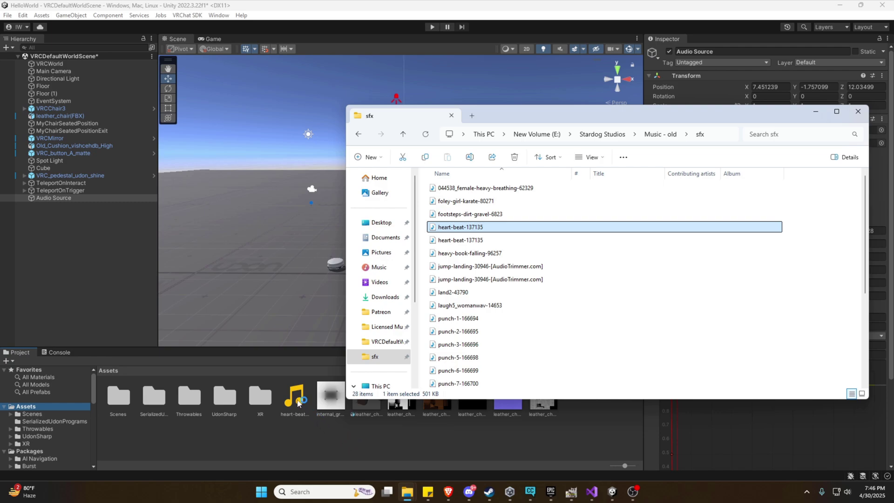
{"action": "left_click", "coordinate": [297, 403]}
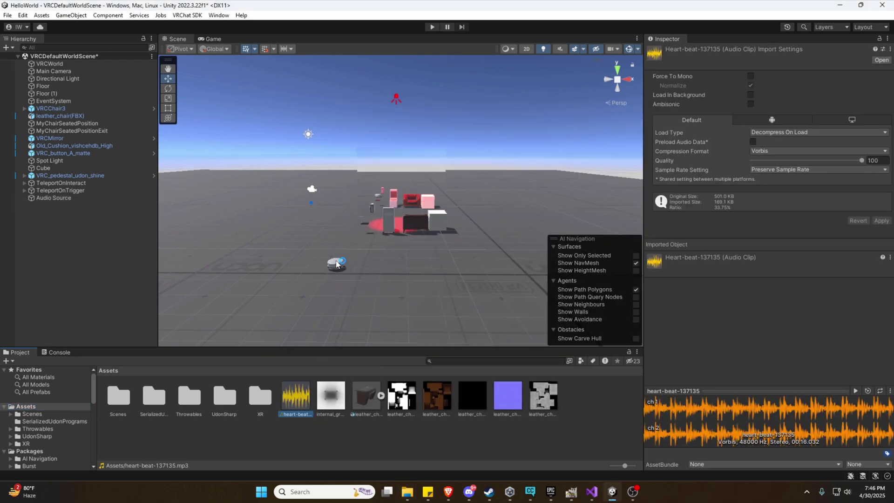
{"action": "left_click", "coordinate": [70, 197]}
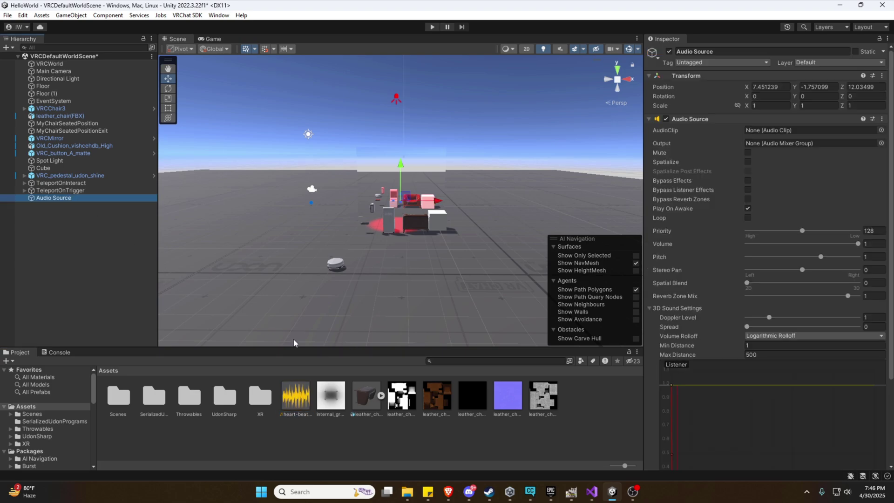
- Assign heart-beat-137135 as the Audio Source's AudioClip and fly around the scene view
{"action": "left_click_drag", "start_coordinate": [294, 395], "coordinate": [780, 129]}
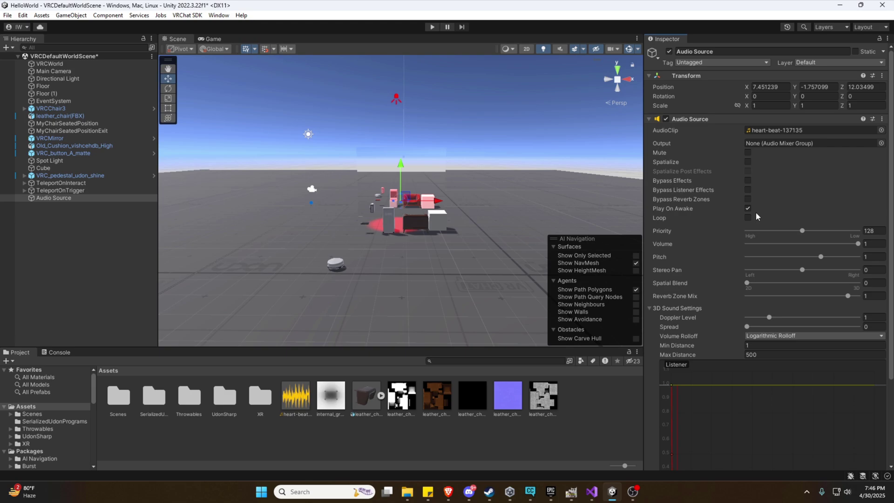
{"action": "right_click_drag", "start_coordinate": [493, 196], "coordinate": [525, 186]}
{"action": "key", "text": "e"}
{"action": "key", "text": "a"}
{"action": "key", "text": "d"}
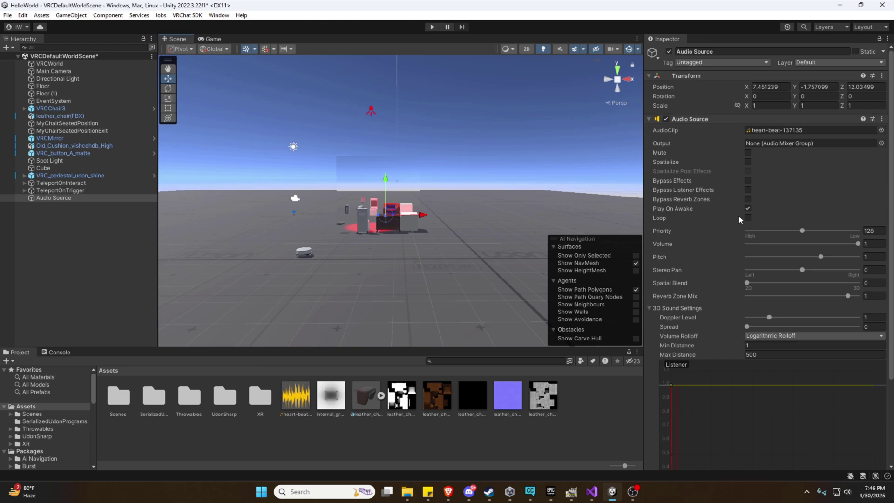
{"action": "left_click", "coordinate": [432, 27]}
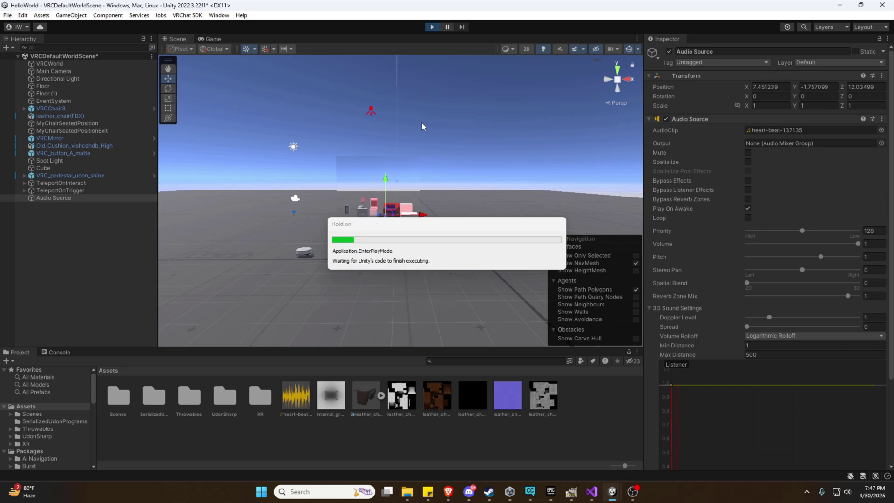
{"action": "left_click", "coordinate": [400, 271]}
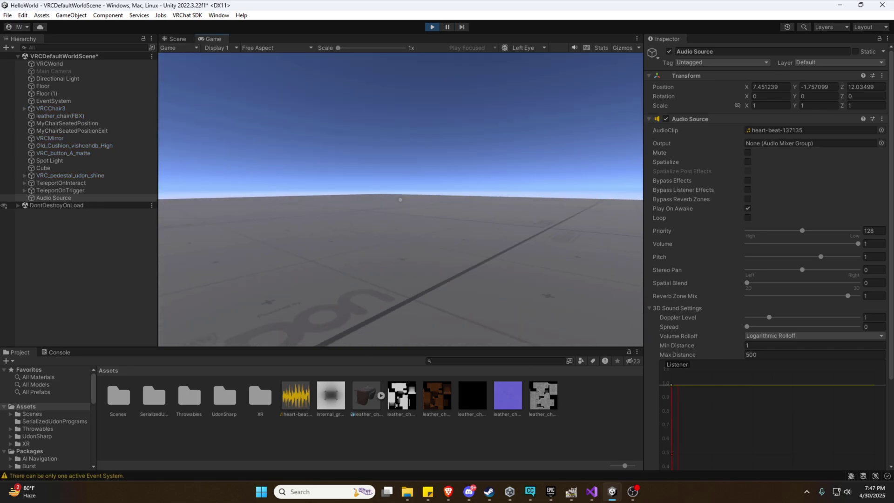
{"action": "key", "text": "w"}
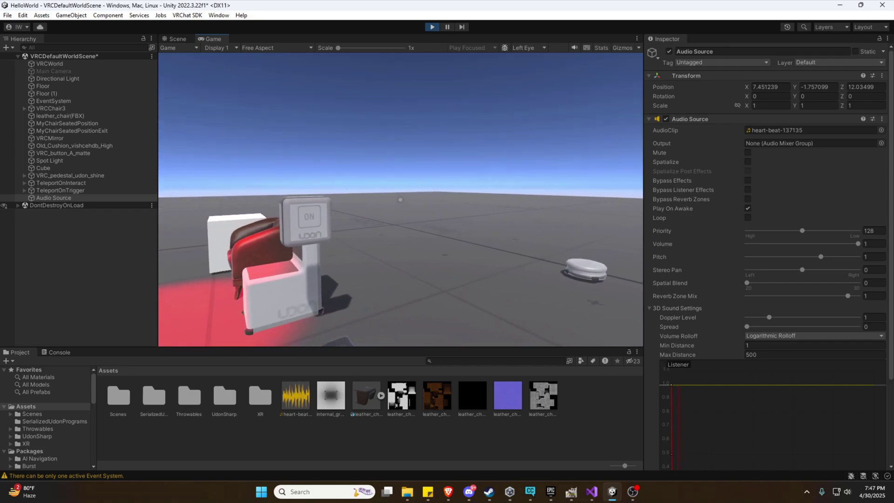
{"action": "key", "text": "d"}
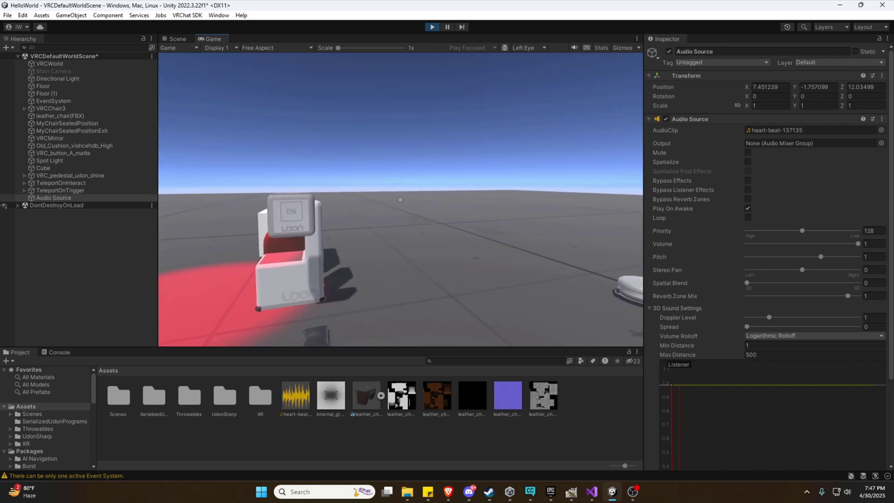
{"action": "key", "text": "Escape"}
{"action": "left_click", "coordinate": [463, 180]}
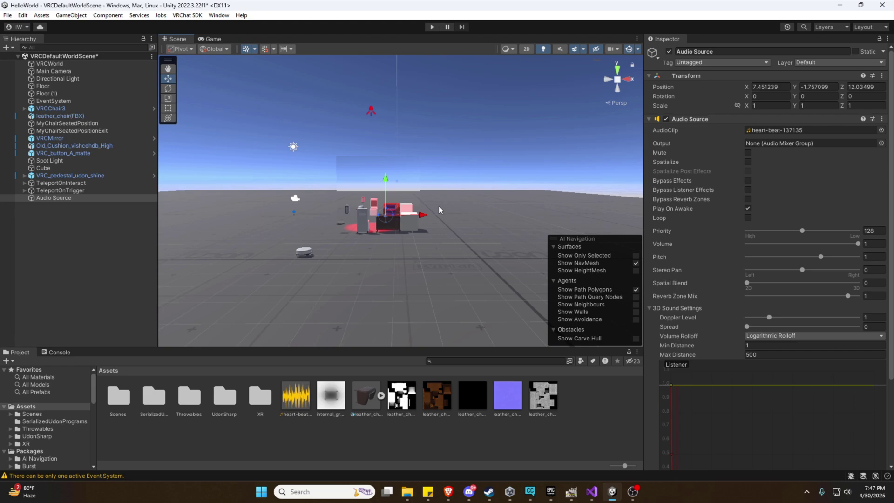
- Create a new 3D cube, Cube (1), from the Hierarchy's create menu
{"action": "left_click", "coordinate": [371, 111]}
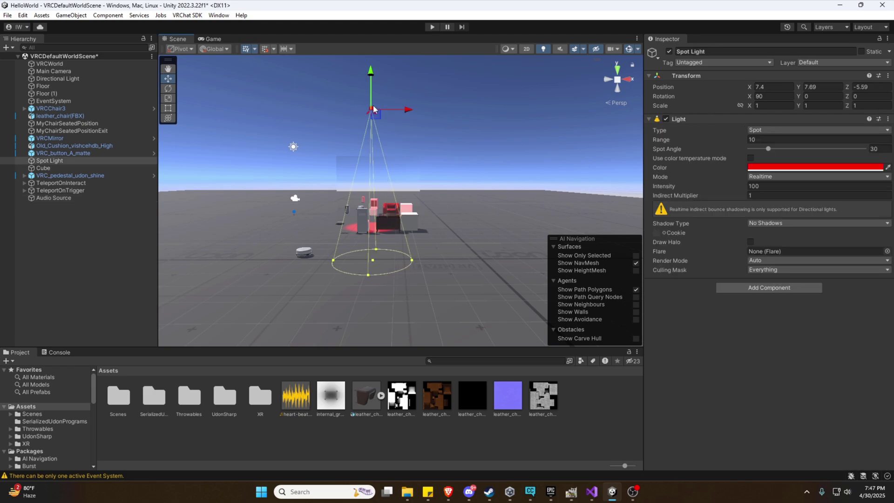
{"action": "left_click", "coordinate": [49, 198]}
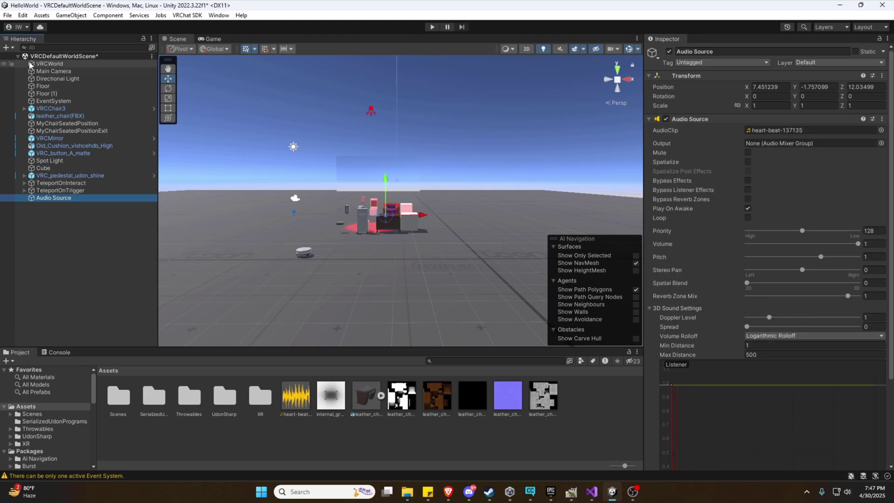
{"action": "left_click", "coordinate": [8, 47]}
{"action": "mouse_move", "coordinate": [34, 90]}
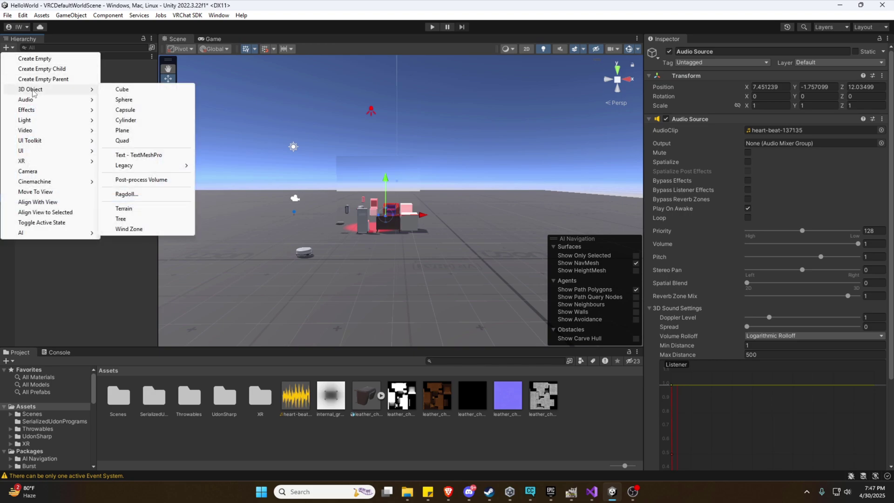
{"action": "left_click", "coordinate": [136, 91]}
- Orbit to Cube (1), select it, then select the Audio Source object
{"action": "left_click_drag", "start_coordinate": [345, 168], "coordinate": [139, 186], "text": "alt"}
{"action": "right_click_drag", "start_coordinate": [338, 212], "coordinate": [327, 203]}
{"action": "left_click", "coordinate": [403, 199]}
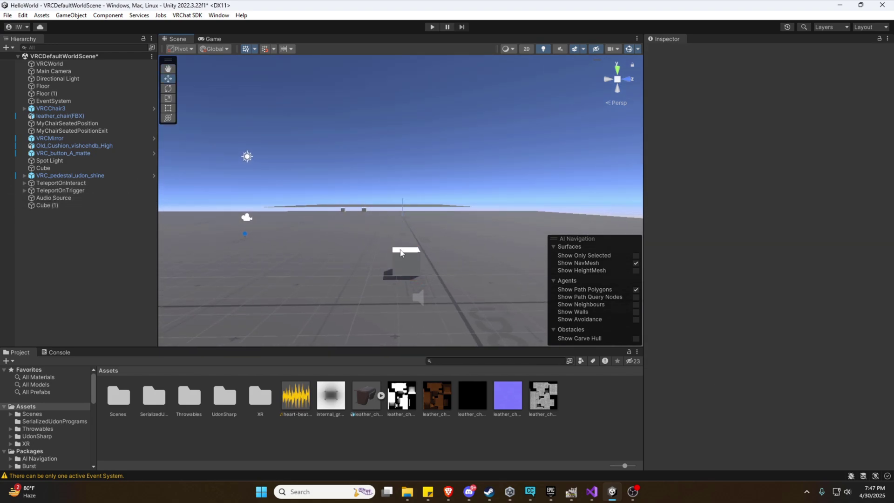
{"action": "left_click", "coordinate": [404, 253]}
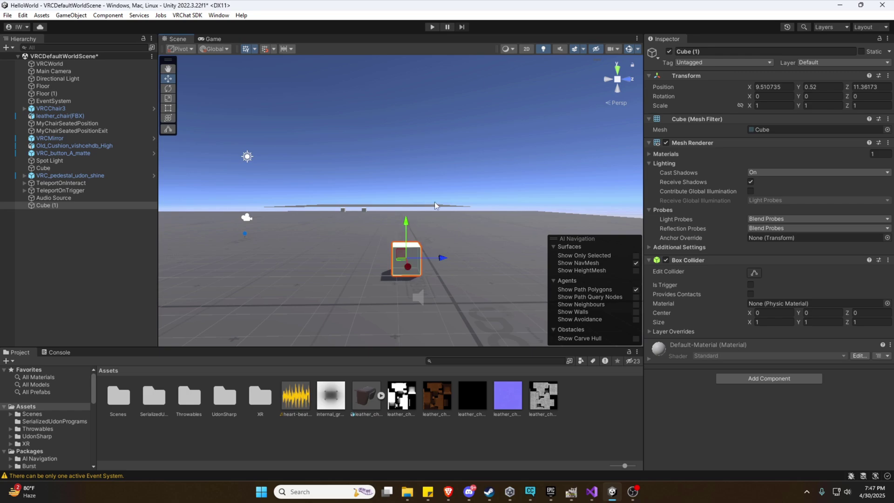
{"action": "left_click", "coordinate": [87, 198]}
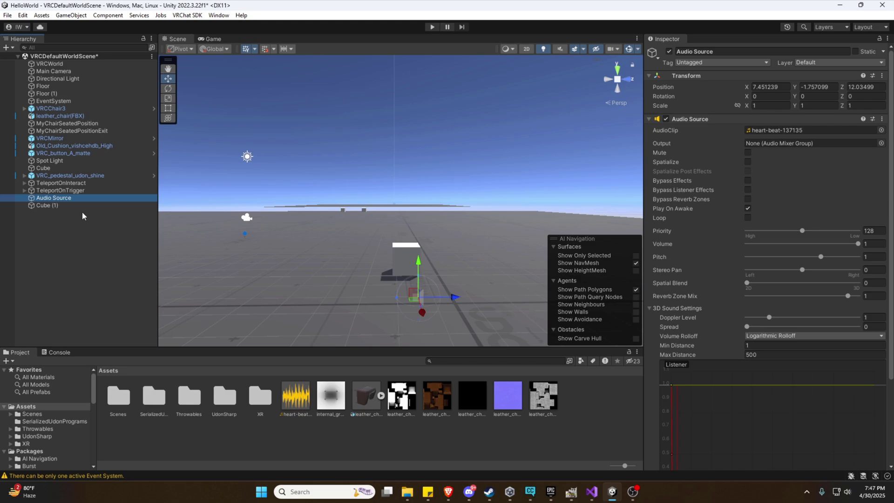
- Parent the Audio Source under Cube (1) and rename the cube SoundOnInteract
{"action": "left_click_drag", "start_coordinate": [66, 200], "coordinate": [76, 206]}
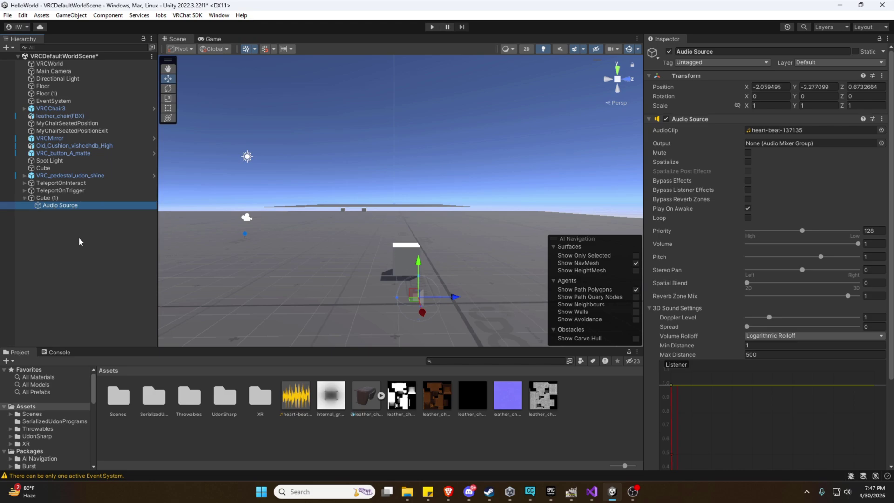
{"action": "left_click", "coordinate": [45, 198]}
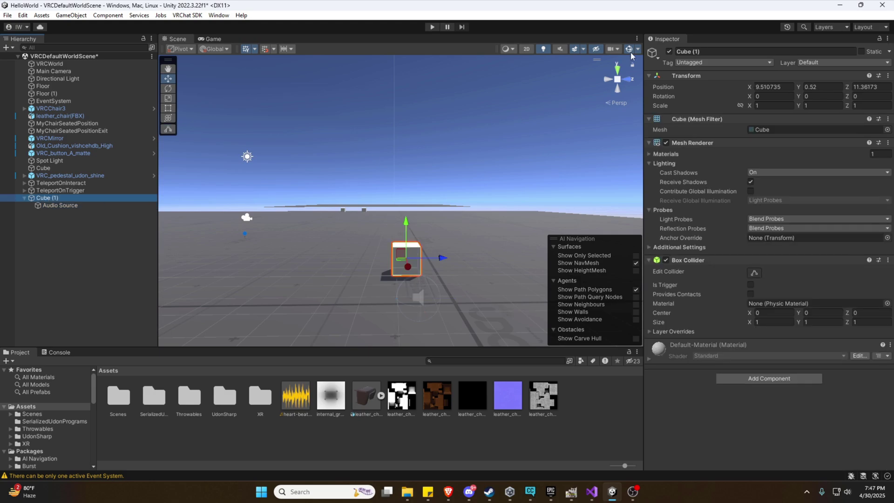
{"action": "left_click", "coordinate": [696, 52]}
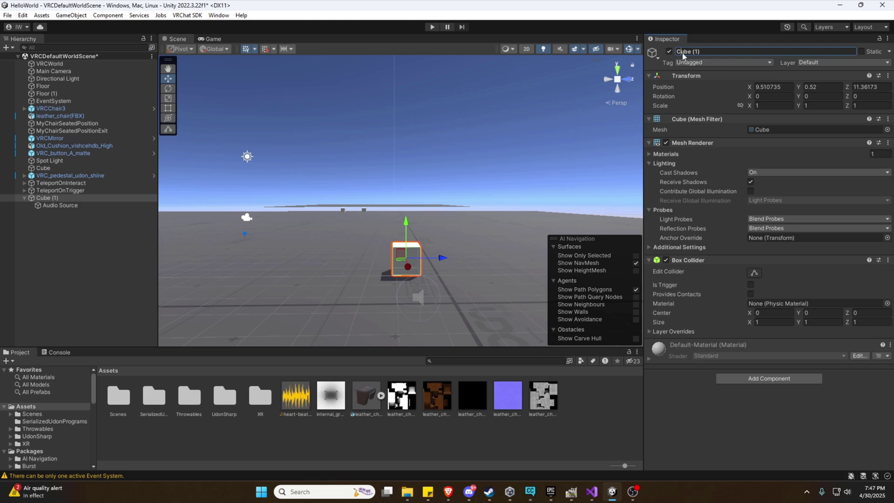
{"action": "left_click_drag", "start_coordinate": [711, 52], "coordinate": [673, 53]}
{"action": "type", "text": "SoundOnInteract"}
{"action": "key", "text": "Return"}
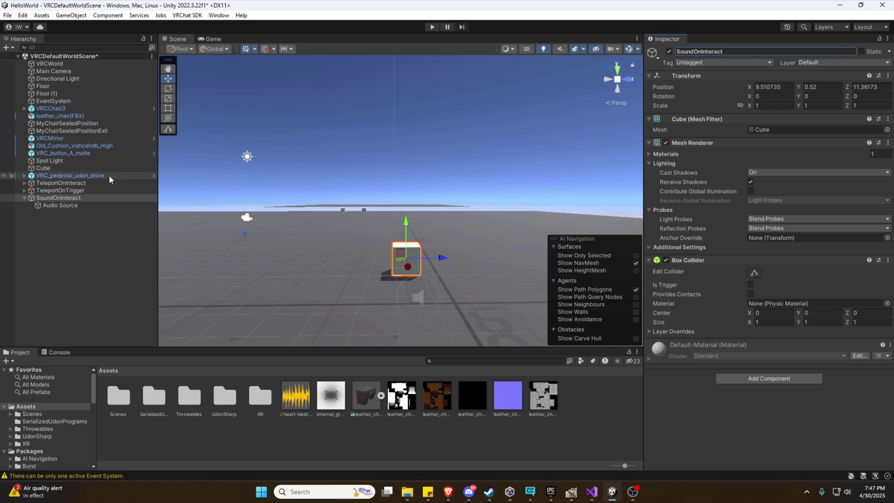
- Reset the child Audio Source's transform to 0,0,0 and turn off Play On Awake
{"action": "left_click", "coordinate": [60, 205]}
{"action": "left_click", "coordinate": [881, 75]}
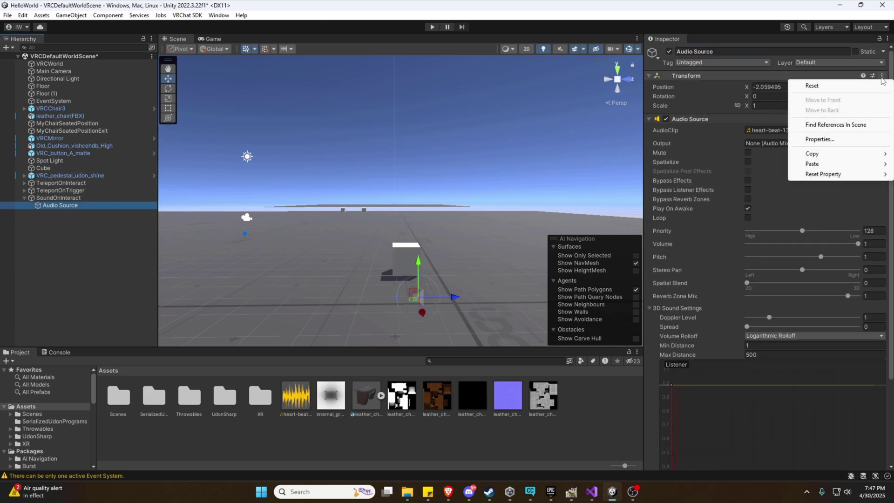
{"action": "left_click", "coordinate": [839, 86]}
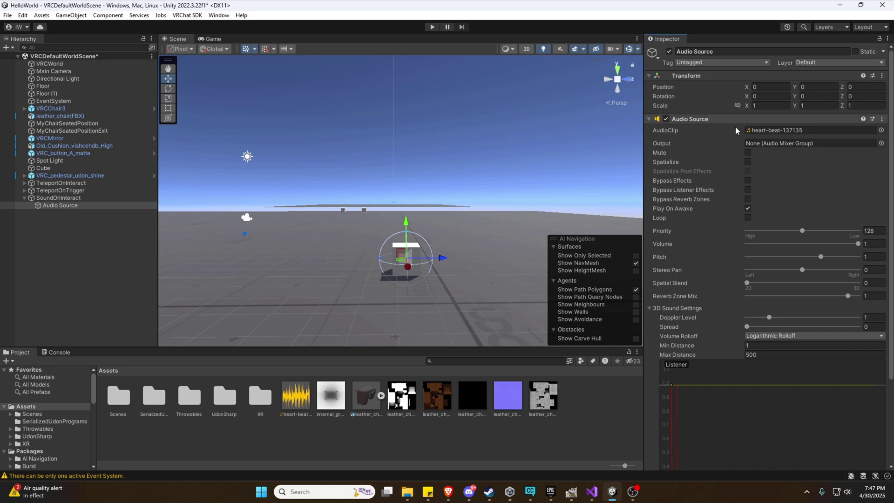
{"action": "left_click", "coordinate": [49, 199]}
{"action": "left_click", "coordinate": [56, 205]}
{"action": "left_click", "coordinate": [58, 198]}
{"action": "left_click", "coordinate": [55, 206]}
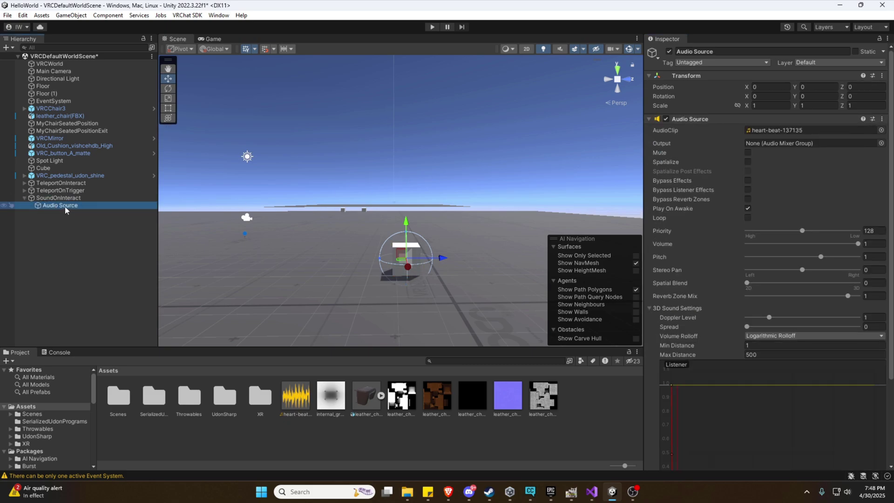
{"action": "left_click", "coordinate": [747, 208]}
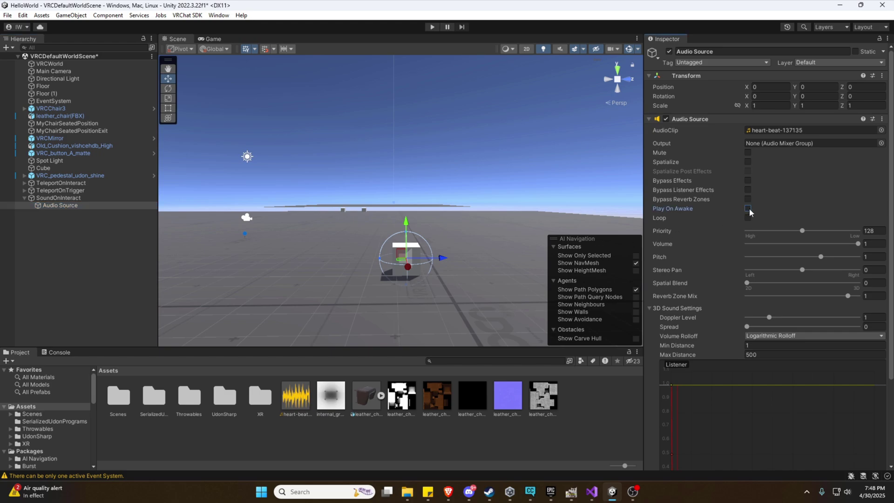
- Drag the Audio Source's Spatial Blend slider fully to 1 (3D)
{"action": "scroll", "coordinate": [716, 252], "scroll_direction": "down", "scroll_amount": 1}
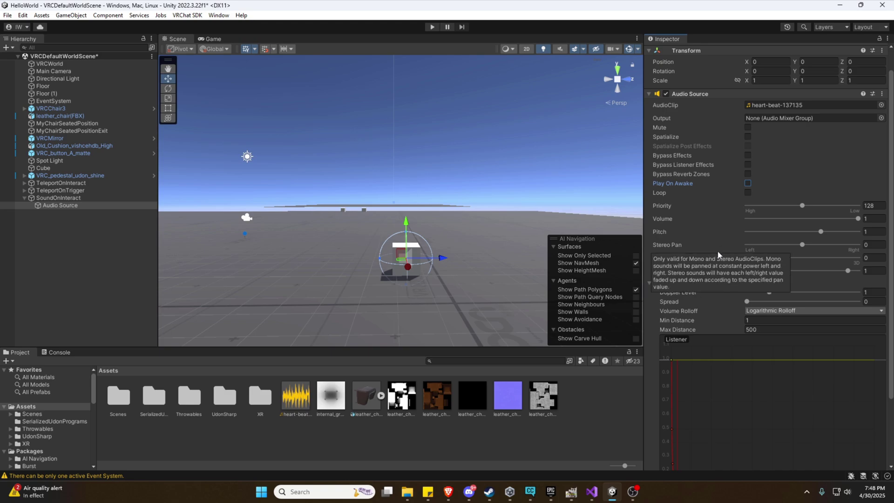
{"action": "scroll", "coordinate": [711, 222], "scroll_direction": "down", "scroll_amount": 1}
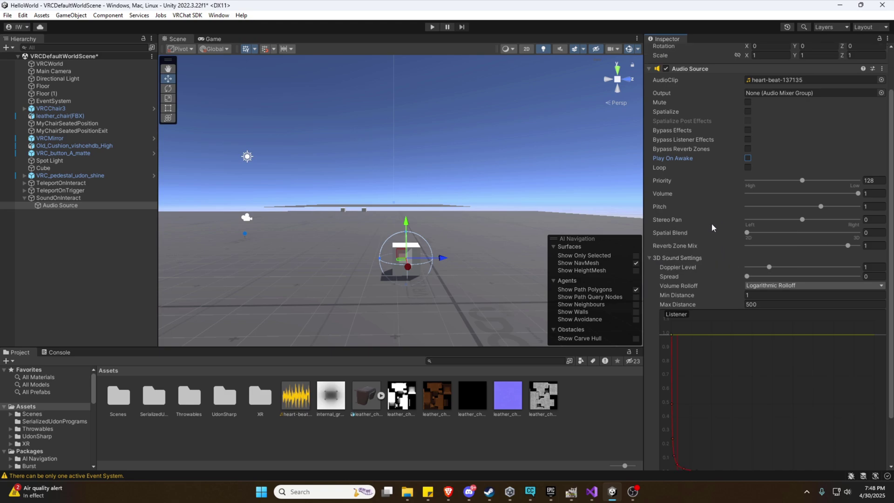
{"action": "left_click_drag", "start_coordinate": [749, 231], "coordinate": [854, 239]}
{"action": "scroll", "coordinate": [760, 238], "scroll_direction": "down", "scroll_amount": 1}
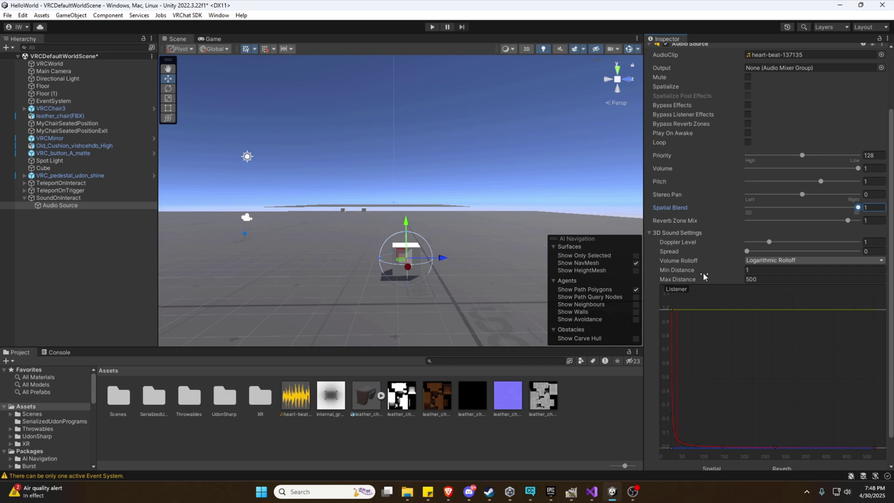
- Set Max Distance to 5 and fly around the scene to inspect the sound's range sphere
{"action": "left_click", "coordinate": [757, 279]}
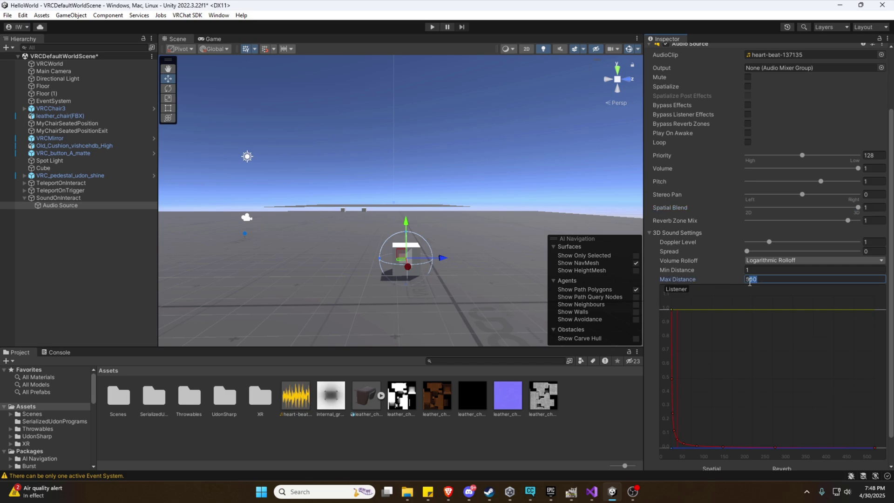
{"action": "type", "text": "5"}
{"action": "key", "text": "Return"}
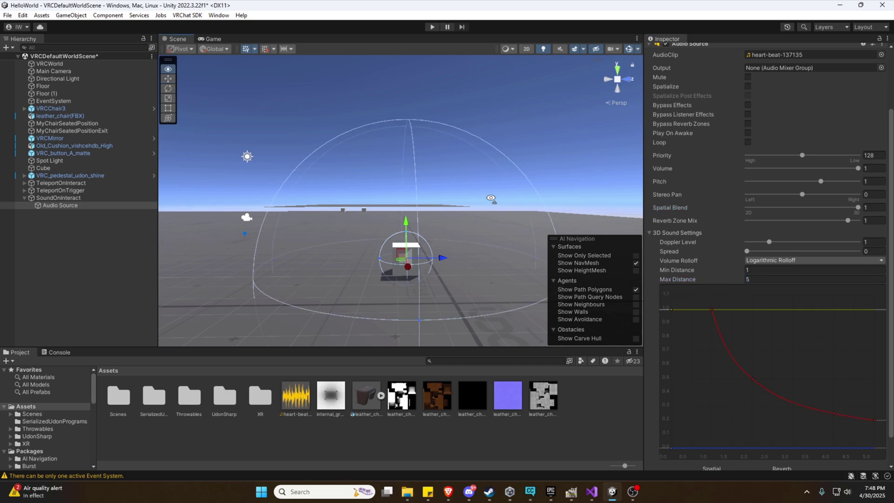
{"action": "left_click_drag", "start_coordinate": [491, 204], "coordinate": [529, 207], "text": "alt"}
{"action": "key", "text": "s"}
{"action": "key", "text": "w"}
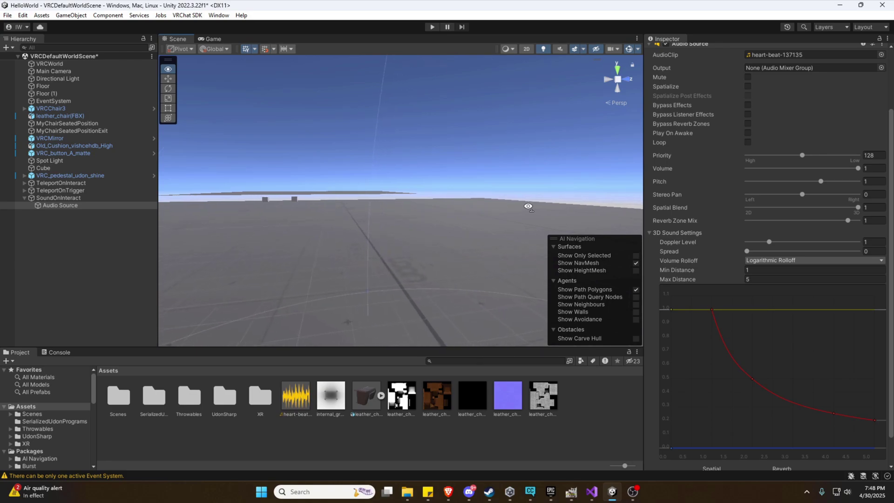
{"action": "key", "text": "s"}
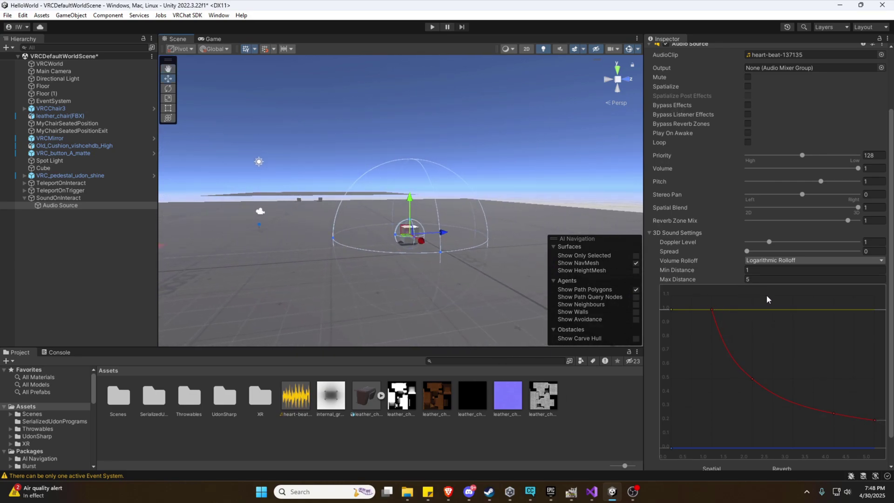
{"action": "right_click_drag", "start_coordinate": [452, 209], "coordinate": [452, 209]}
{"action": "key", "text": "w"}
- Change Max Distance back to 500 and reselect the cube's Audio Source
{"action": "left_click", "coordinate": [760, 278]}
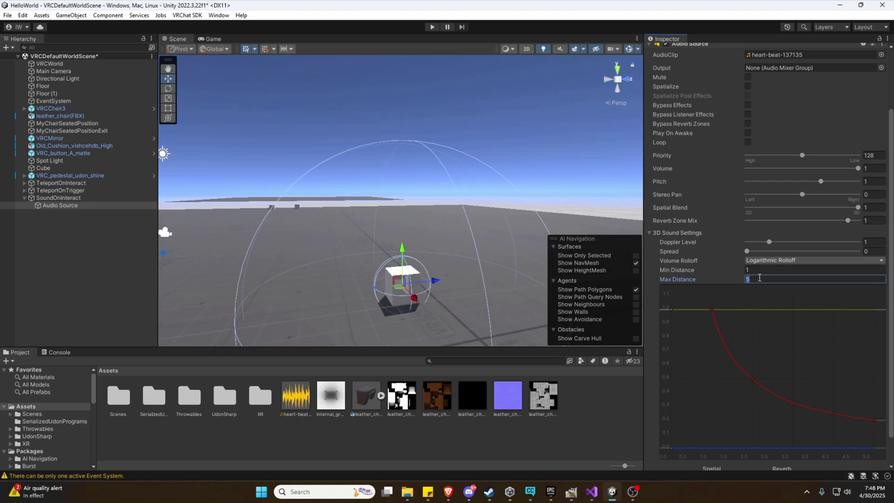
{"action": "type", "text": "00"}
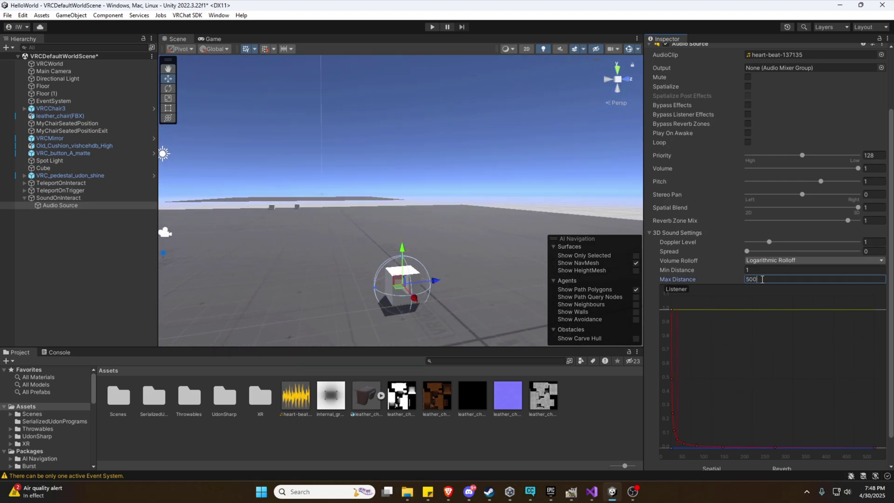
{"action": "left_click", "coordinate": [489, 299]}
{"action": "left_click", "coordinate": [395, 280]}
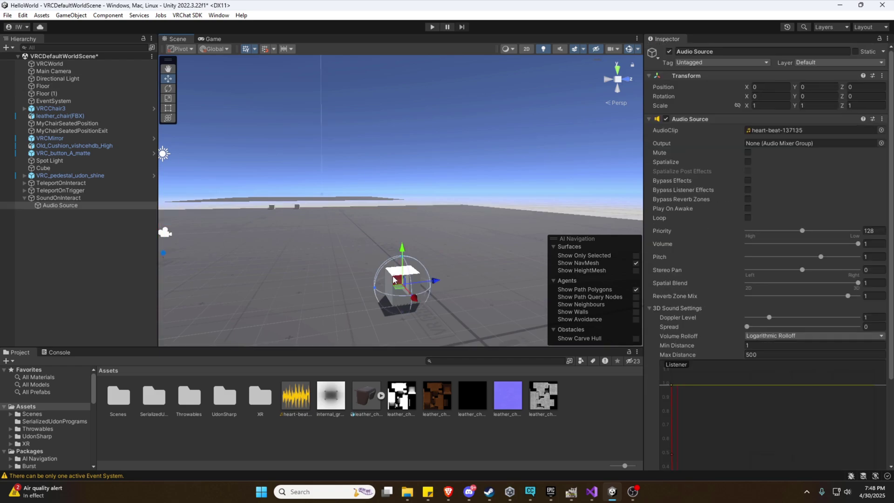
- Select the SoundOnInteract cube and add an Udon Behaviour component by searching 'udo'
{"action": "left_click", "coordinate": [392, 275]}
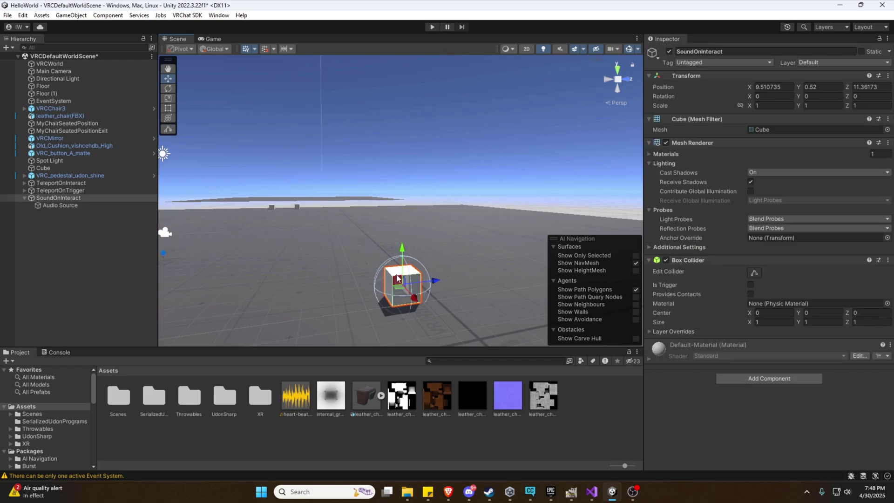
{"action": "left_click", "coordinate": [73, 205]}
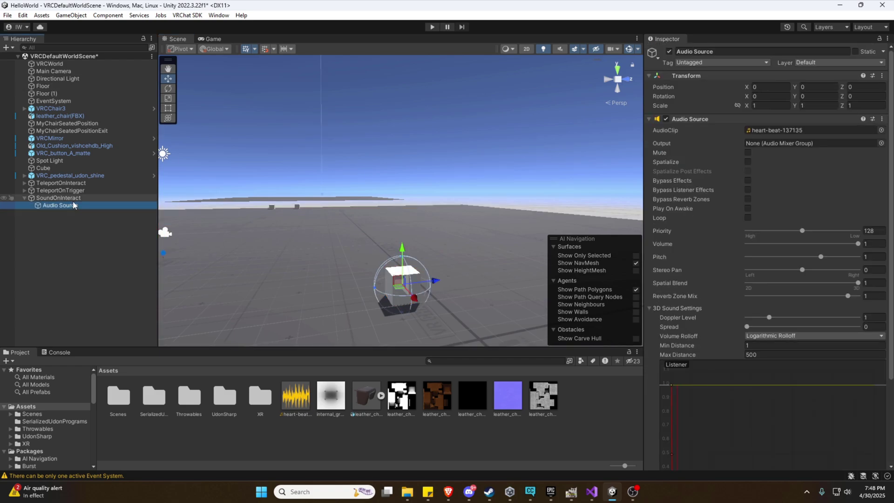
{"action": "left_click", "coordinate": [72, 198]}
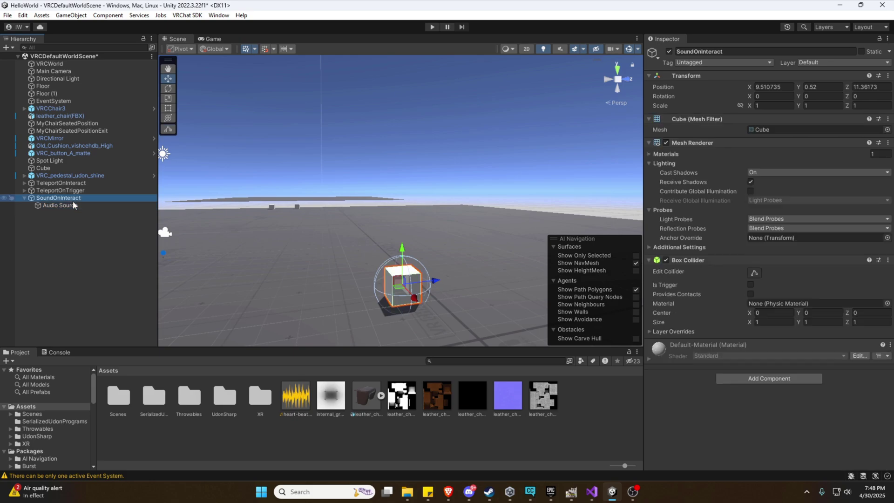
{"action": "left_click", "coordinate": [767, 378]}
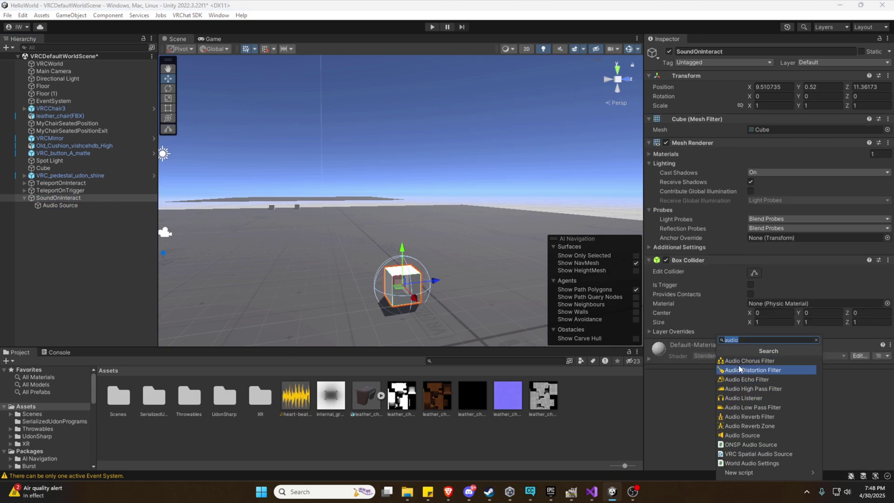
{"action": "type", "text": "udo"}
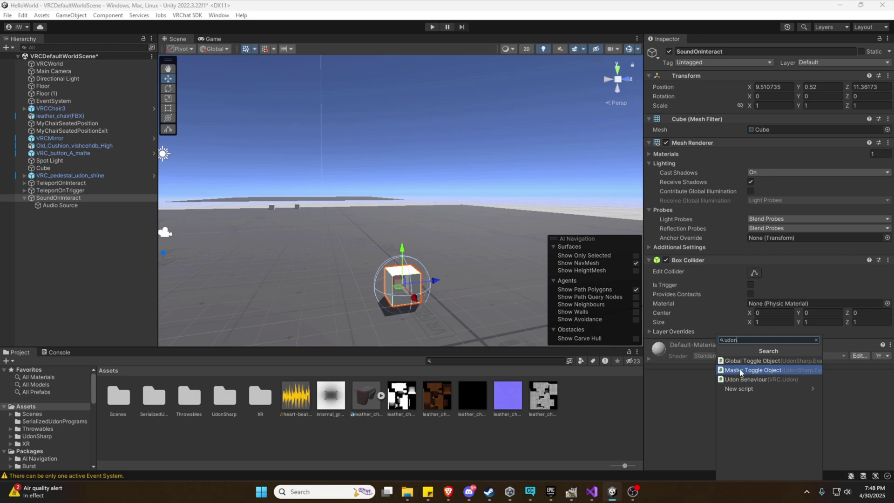
{"action": "left_click", "coordinate": [743, 379]}
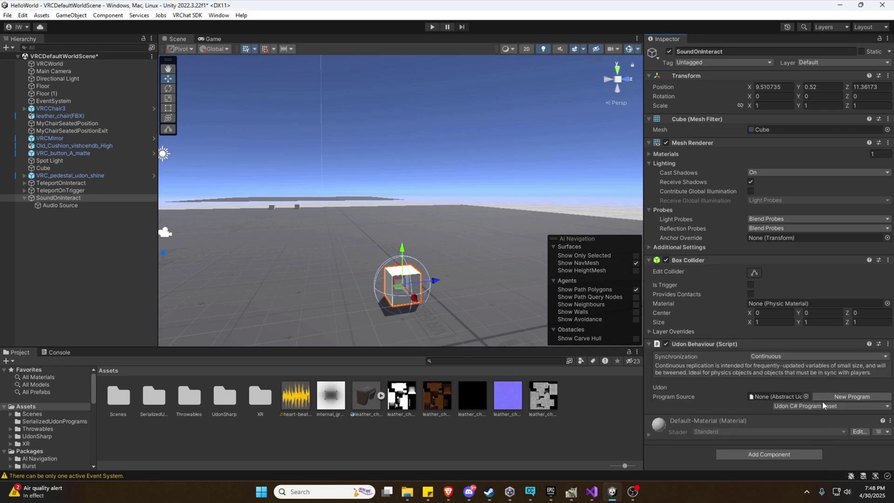
- Create a new U# program for the Udon Behaviour and save the script as SoundOnInteract
{"action": "left_click", "coordinate": [844, 397]}
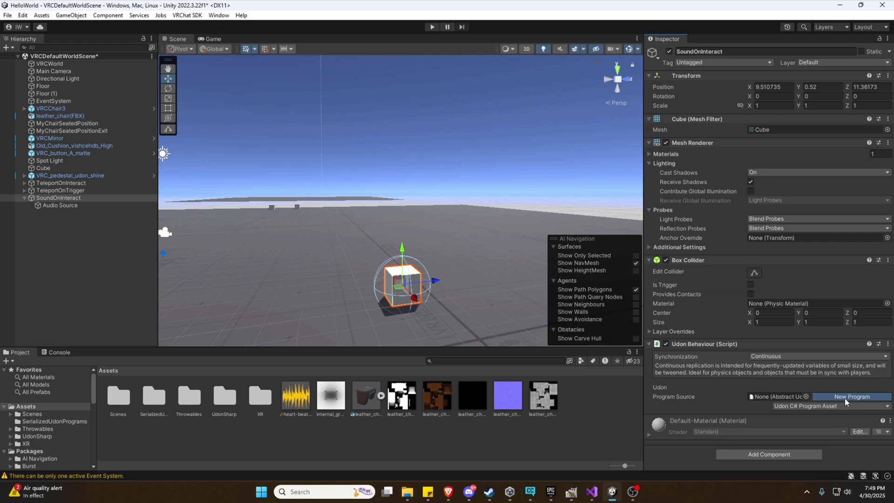
{"action": "left_click", "coordinate": [745, 373]}
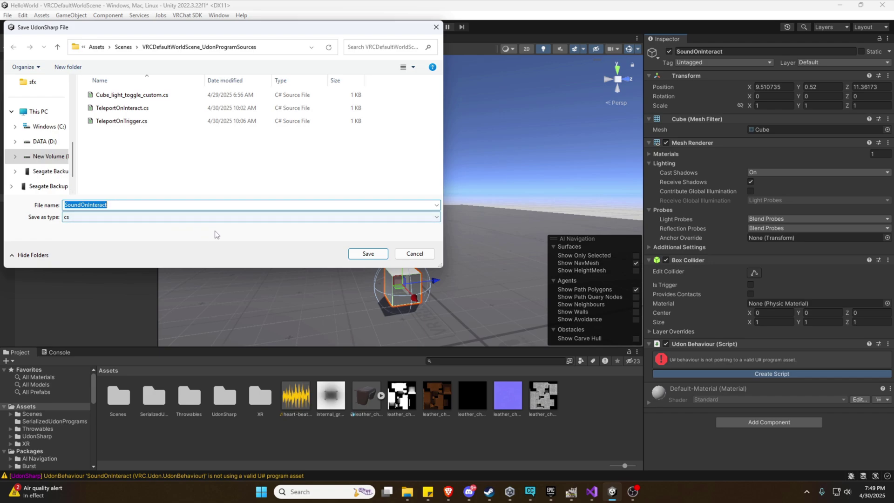
{"action": "left_click", "coordinate": [366, 254]}
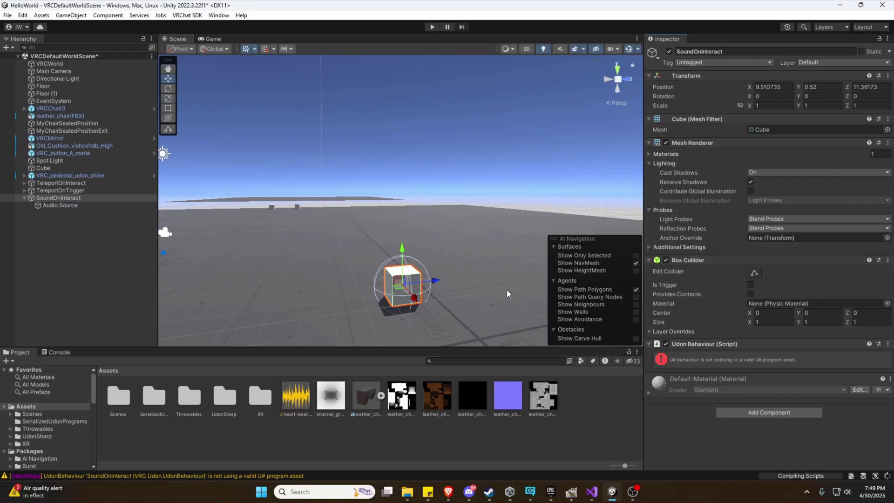
- Reselect the SoundOnInteract cube and select its script asset in the Project panel
{"action": "left_click", "coordinate": [478, 275]}
{"action": "left_click", "coordinate": [412, 285]}
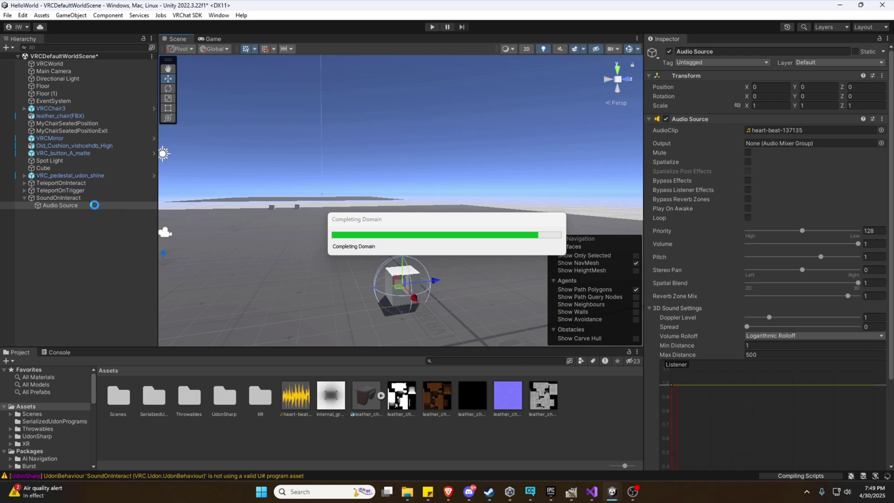
{"action": "left_click", "coordinate": [77, 198]}
{"action": "left_click", "coordinate": [776, 365]}
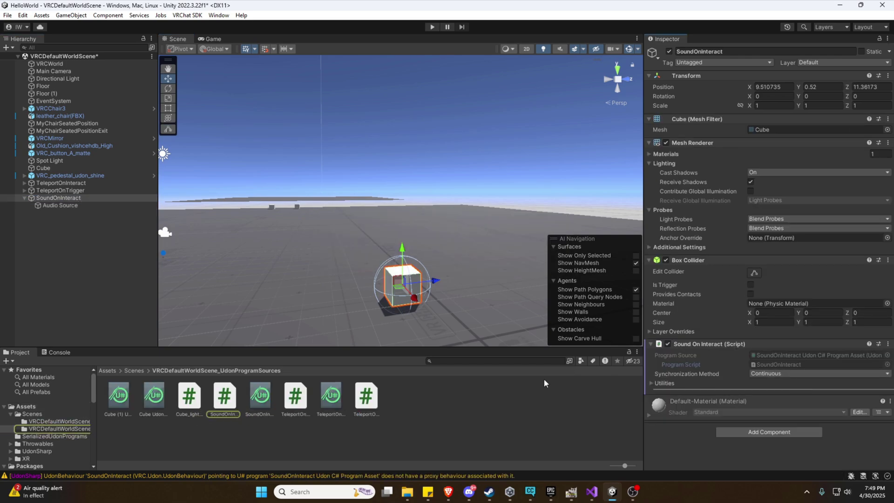
{"action": "left_click", "coordinate": [228, 393]}
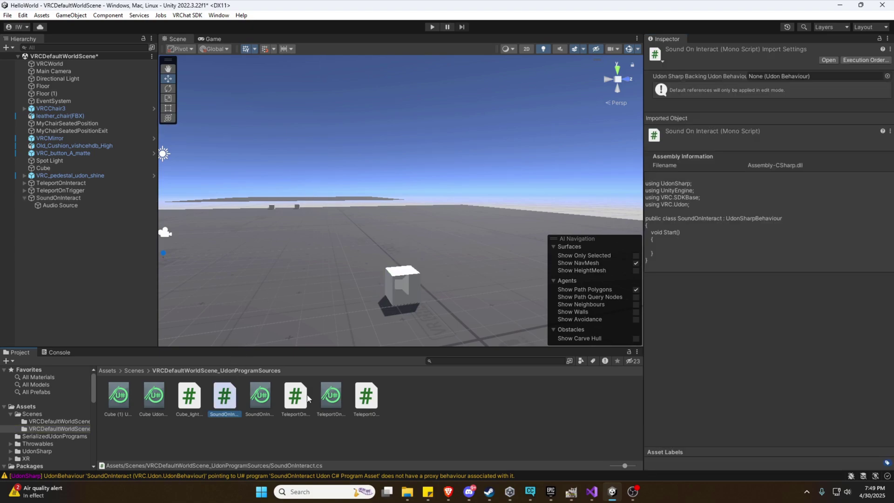
- Replace Start() in SoundOnInteract.cs with an audioSource field and Interact toggle code, then save
{"action": "double_click", "coordinate": [224, 399]}
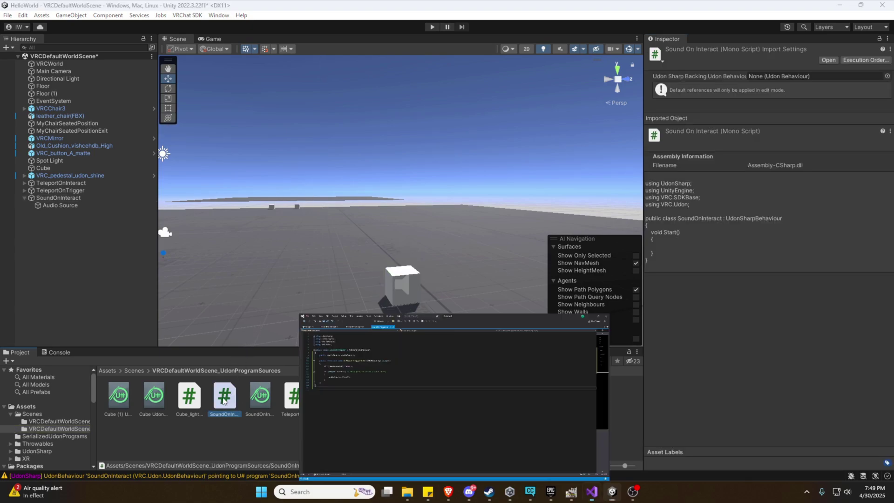
{"action": "left_click_drag", "start_coordinate": [68, 144], "coordinate": [59, 120]}
{"action": "type", "text": "public AudioSource audioSource;      public override void Interact()     {         if (audioSource.isPlaying)         {             audioSource.Stop(); // If it's playing, stop it on click         }         else         {             audioSource.Play(); // If not playing (or finished), start playing         }     }"}
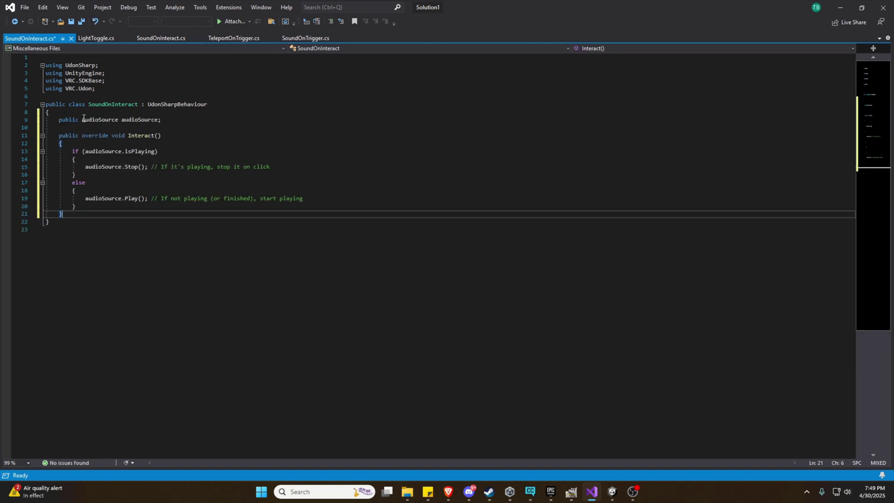
{"action": "left_click_drag", "start_coordinate": [121, 119], "coordinate": [156, 119]}
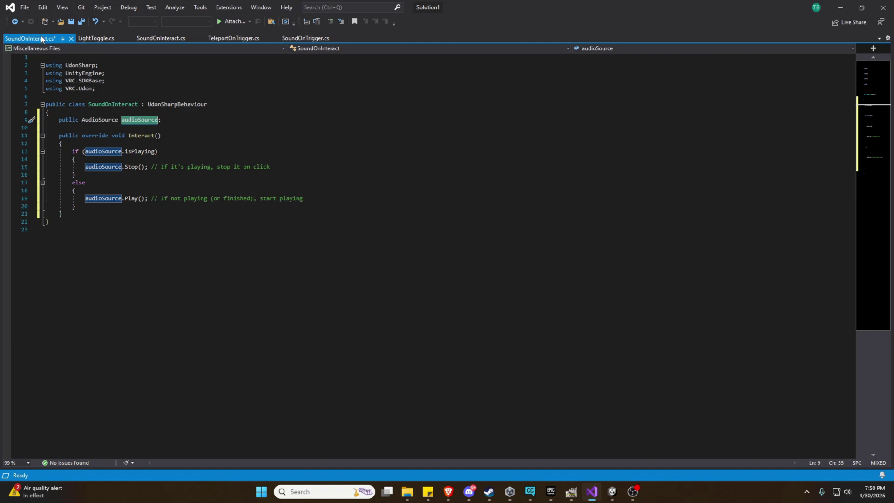
{"action": "left_click", "coordinate": [71, 21]}
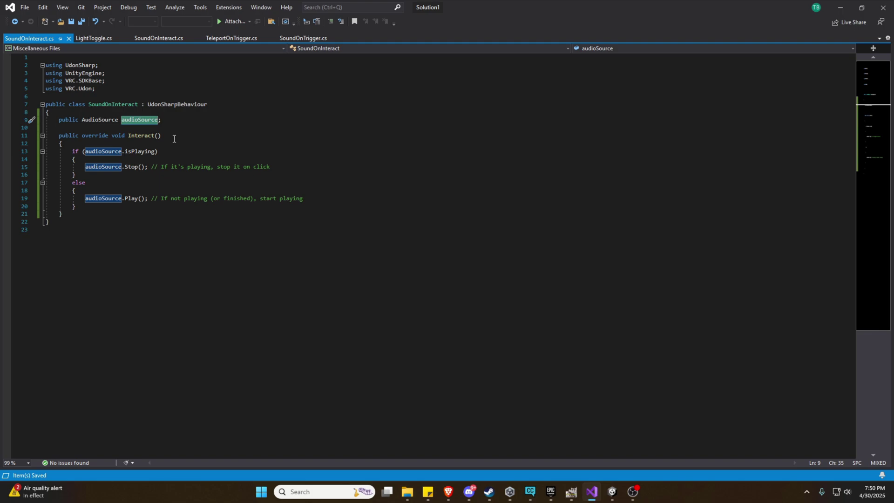
{"action": "left_click", "coordinate": [839, 7]}
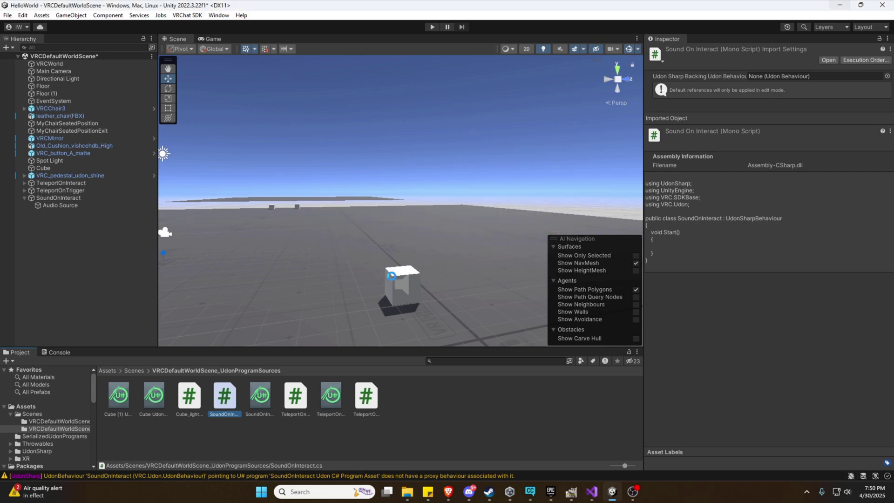
- Drag the child Audio Source into the Sound On Interact script's Audio Source field
{"action": "left_click", "coordinate": [399, 276]}
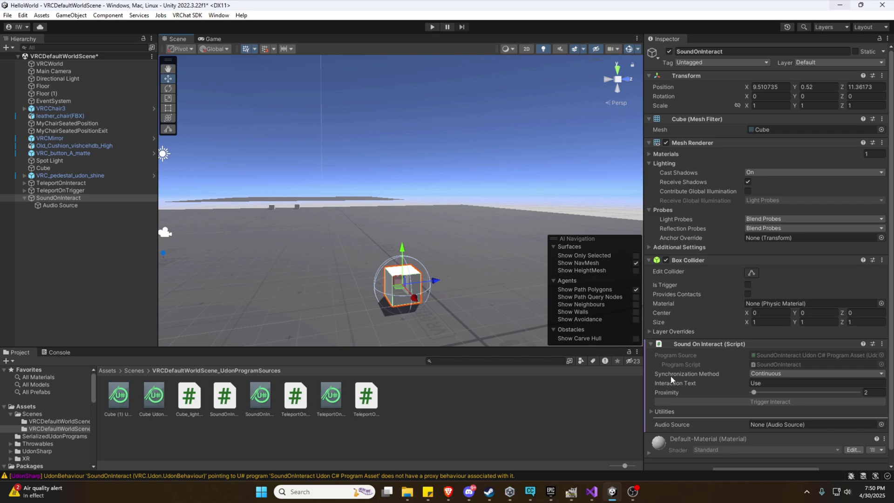
{"action": "scroll", "coordinate": [720, 379], "scroll_direction": "down", "scroll_amount": 1}
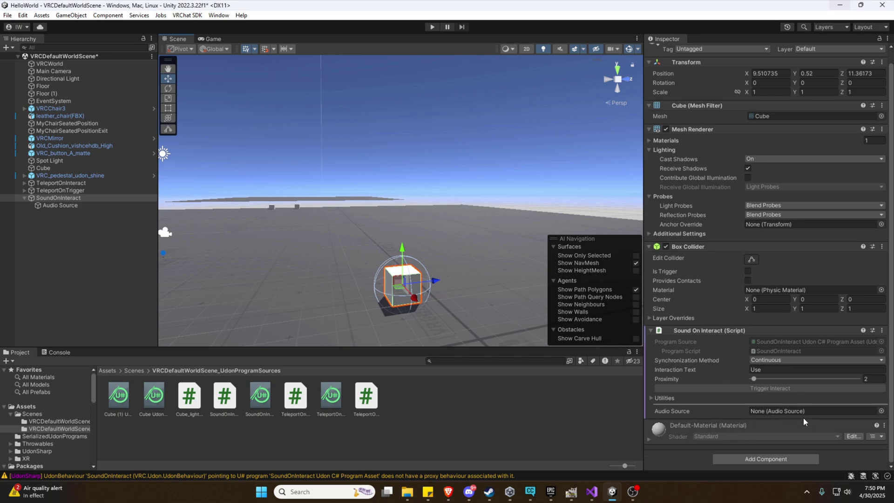
{"action": "left_click_drag", "start_coordinate": [62, 205], "coordinate": [770, 409]}
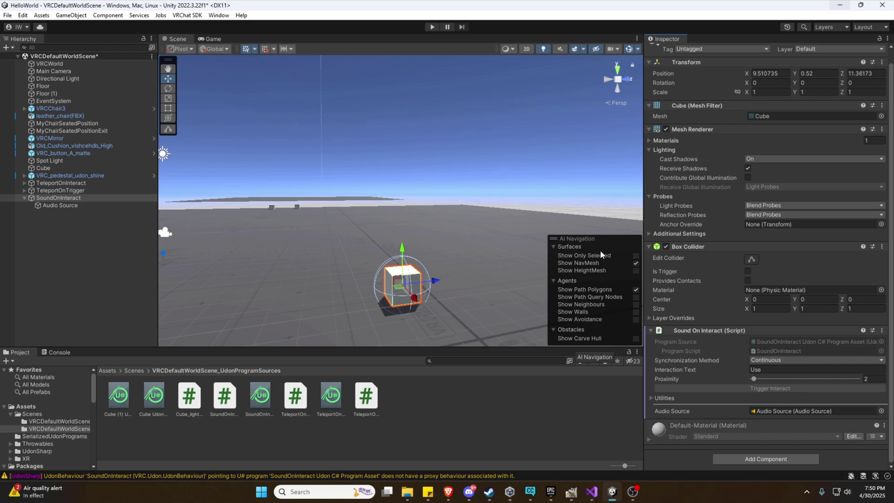
{"action": "scroll", "coordinate": [492, 234], "scroll_direction": "down", "scroll_amount": 2}
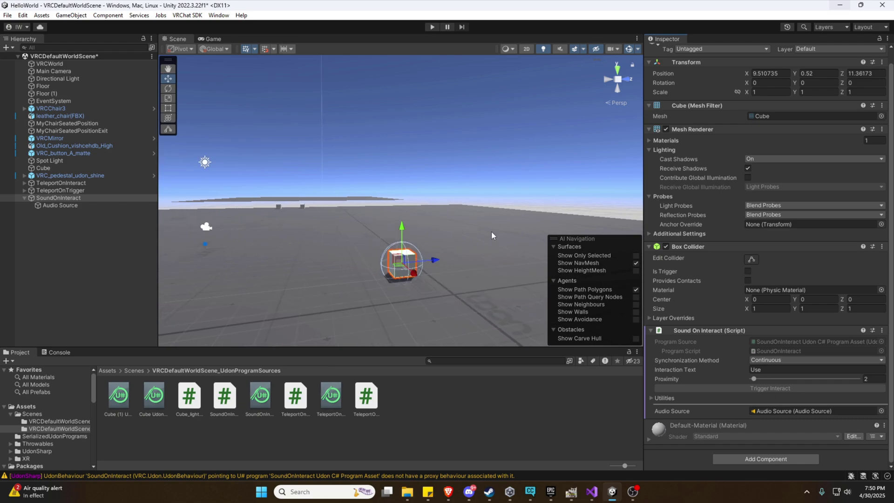
- Enter play mode in the Client Simulator and walk toward the SoundOnInteract cube
{"action": "left_click", "coordinate": [432, 26]}
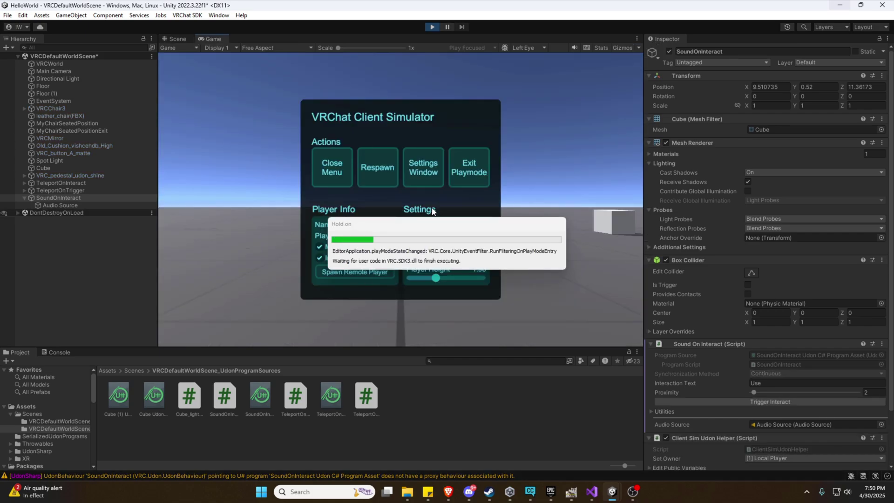
{"action": "left_click", "coordinate": [332, 168]}
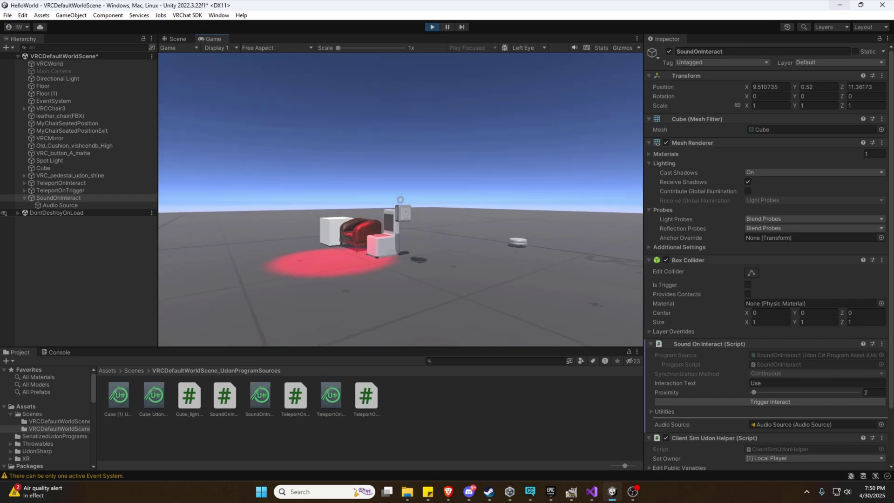
{"action": "key", "text": "w"}
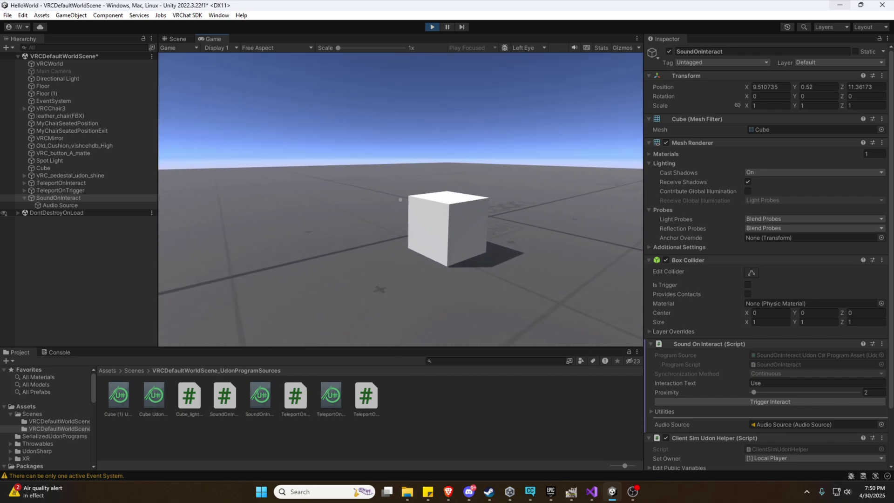
{"action": "key", "text": "w"}
{"action": "key", "text": "w"}
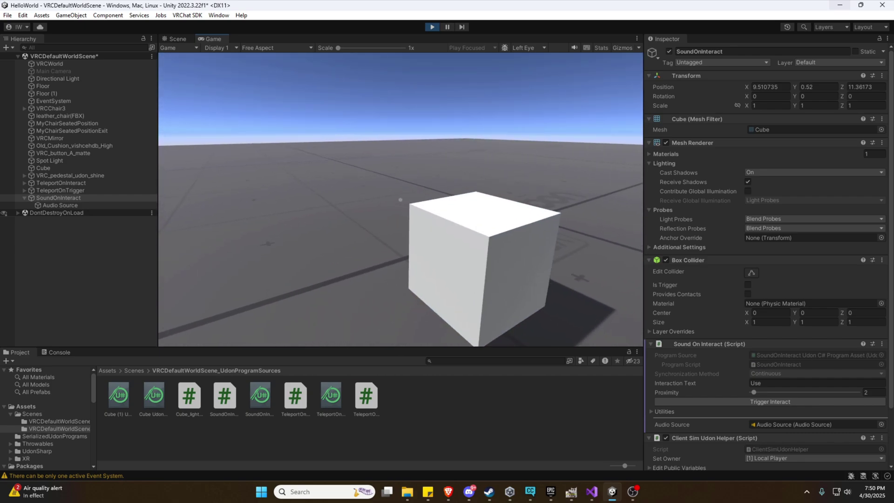
{"action": "key", "text": "s"}
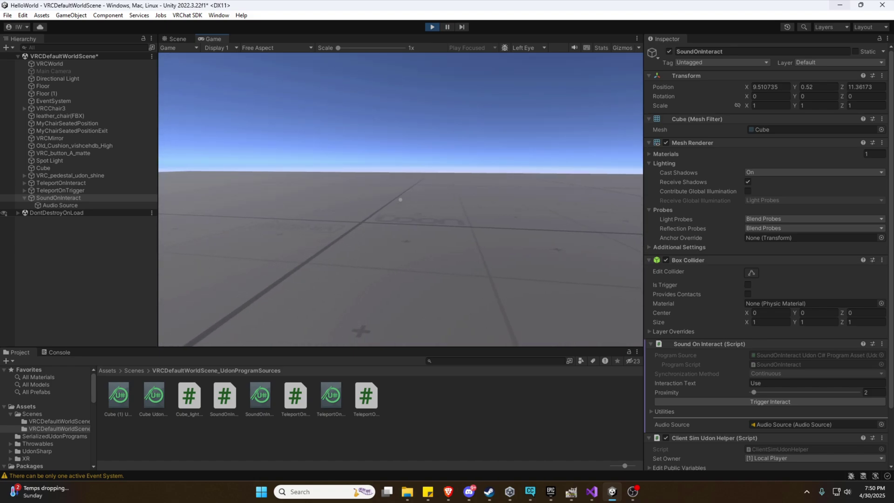
{"action": "key", "text": "s"}
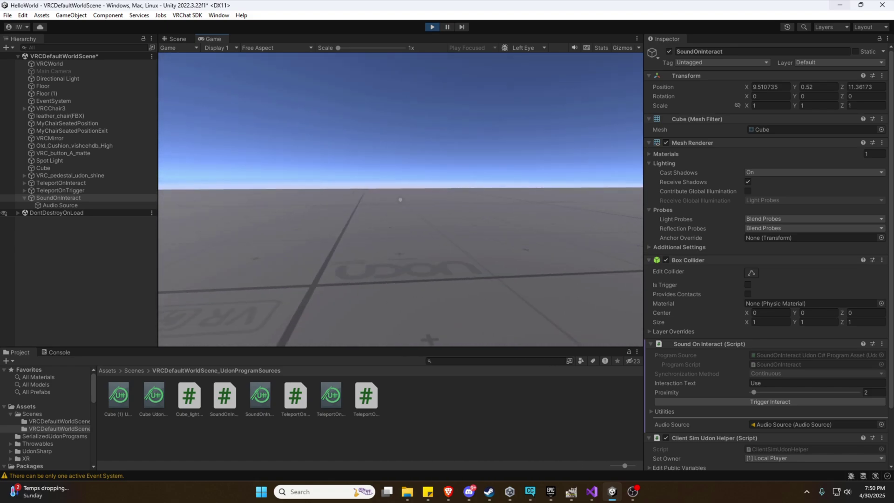
{"action": "key", "text": "a"}
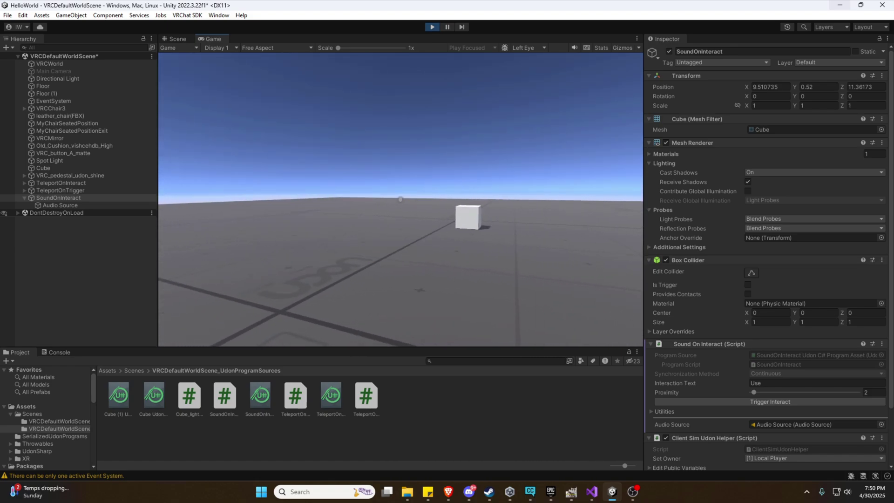
- Approach and back away from the cube a few times, then exit play mode
{"action": "key", "text": "w"}
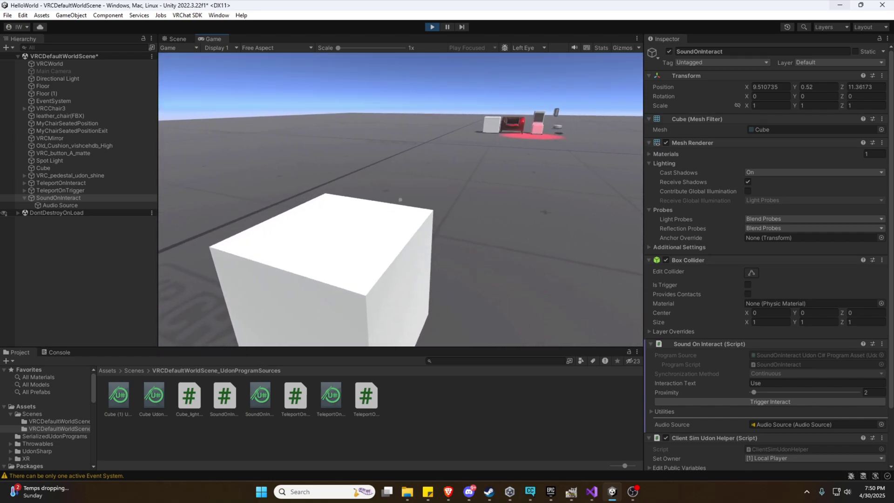
{"action": "key", "text": "s"}
{"action": "key", "text": "w"}
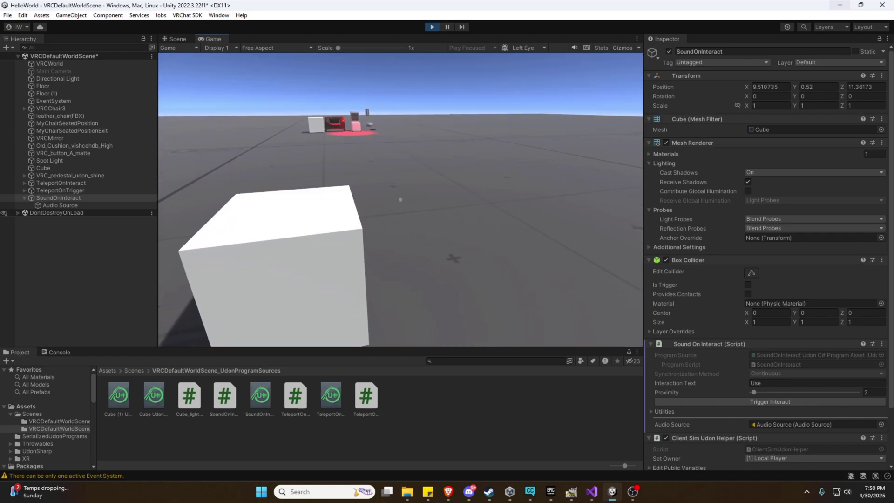
{"action": "key", "text": "s"}
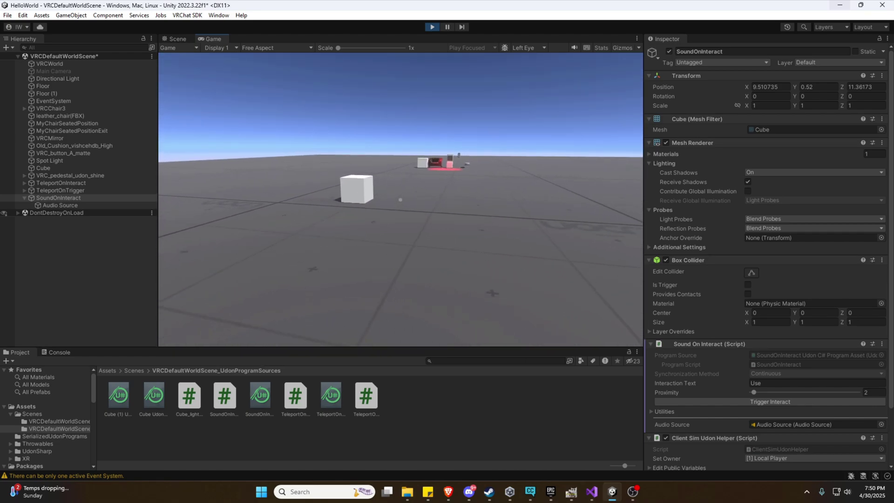
{"action": "key", "text": "w"}
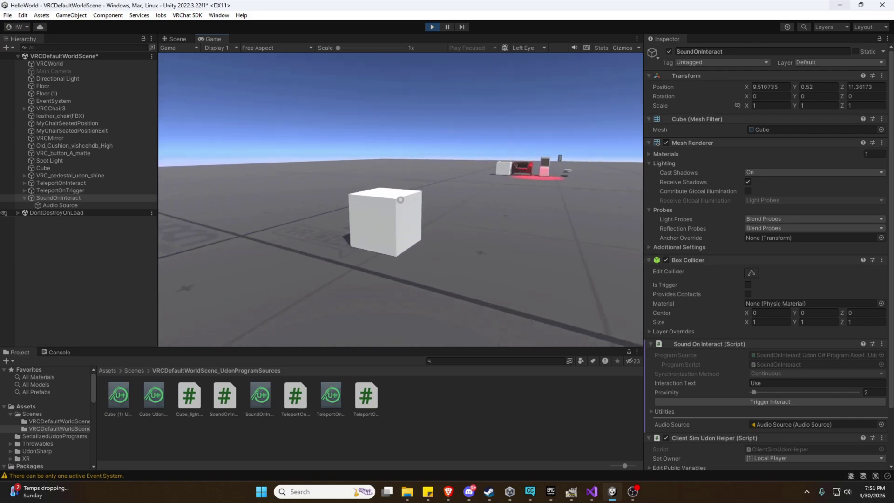
{"action": "key", "text": "Escape"}
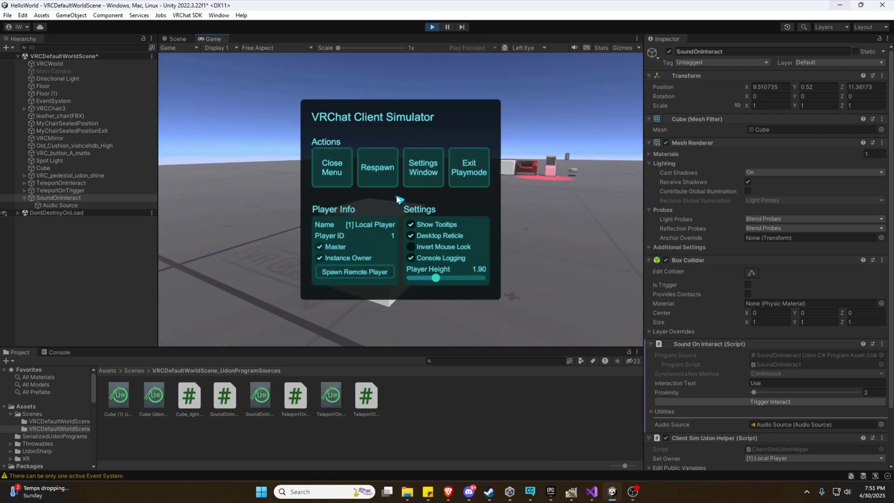
{"action": "left_click", "coordinate": [462, 173]}
- Set the Audio Source's Max Distance to 5 and look around the cube in the scene
{"action": "left_click", "coordinate": [75, 205]}
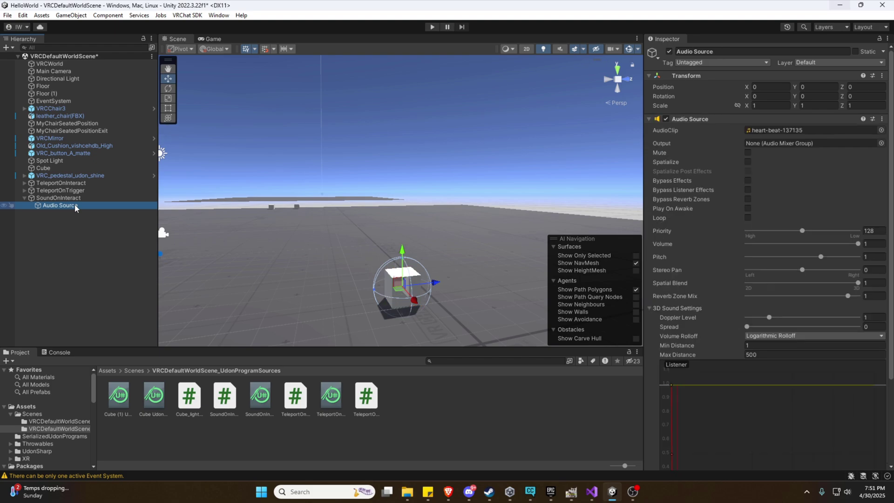
{"action": "left_click", "coordinate": [750, 355]}
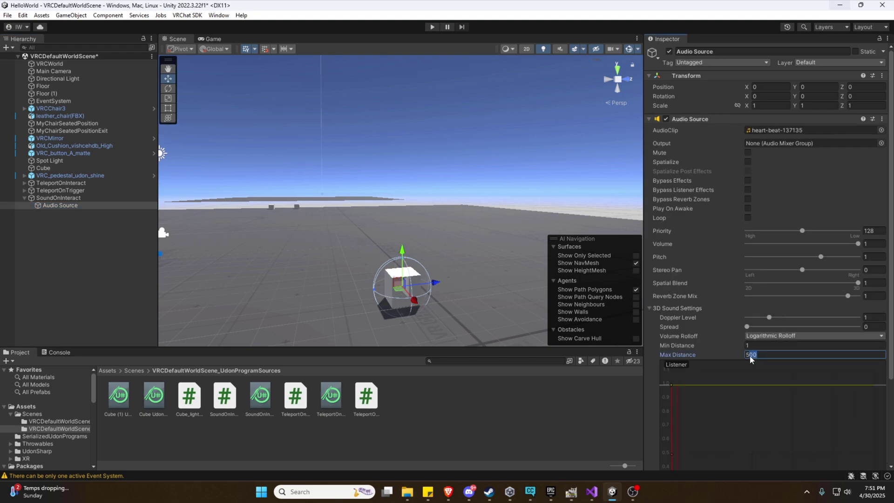
{"action": "type", "text": "5"}
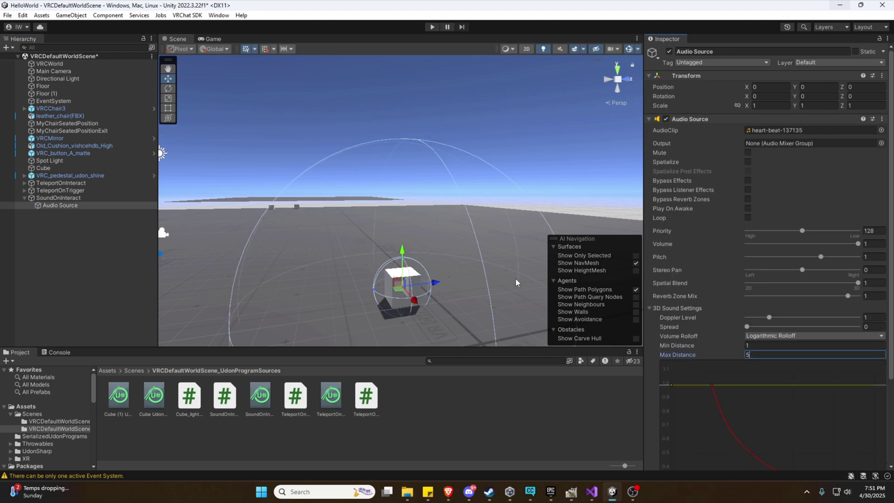
{"action": "right_click_drag", "start_coordinate": [516, 282], "coordinate": [535, 268]}
{"action": "key", "text": "a"}
- Play-test the shorter range by walking toward and away from the cube to hear the falloff
{"action": "left_click", "coordinate": [432, 26]}
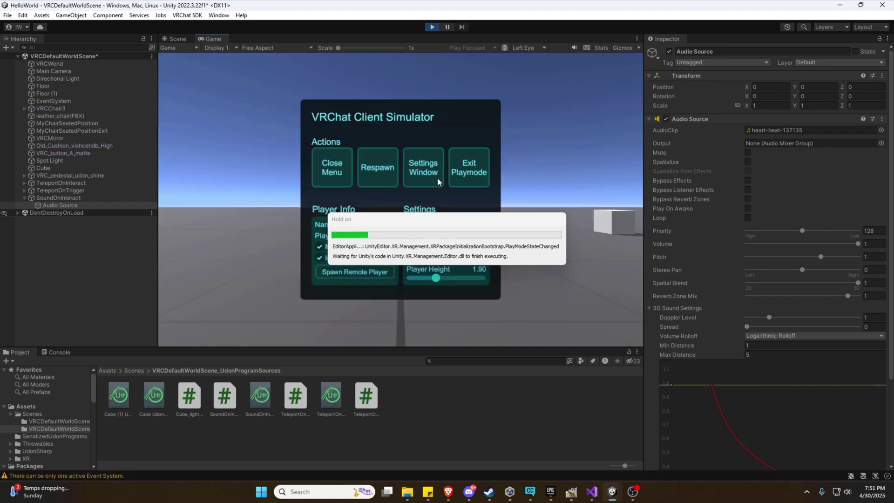
{"action": "left_click", "coordinate": [331, 167]}
{"action": "key", "text": "w"}
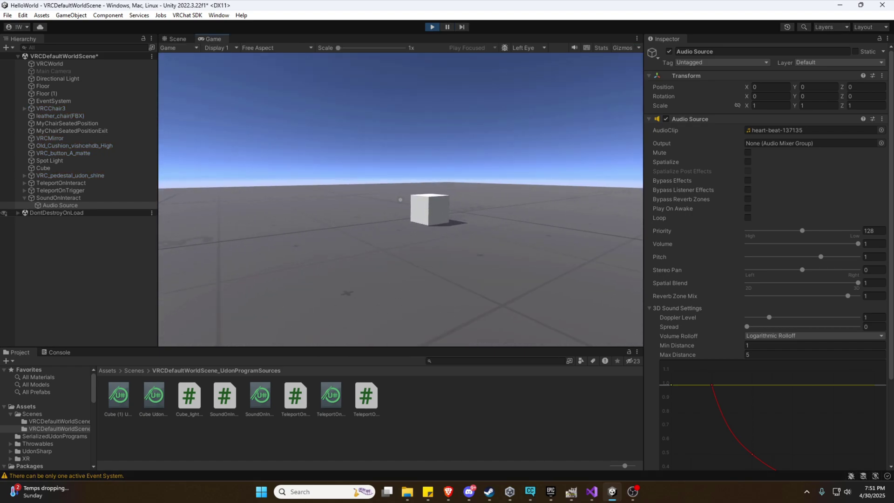
{"action": "key", "text": "s"}
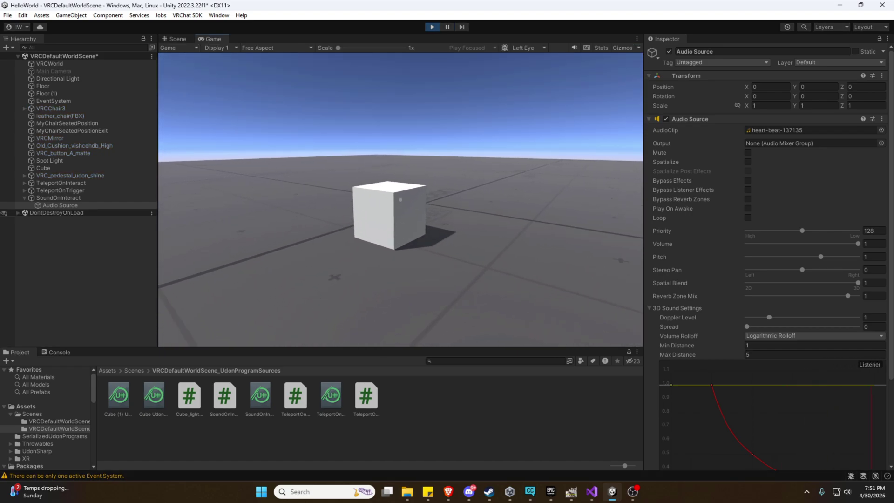
{"action": "key", "text": "s"}
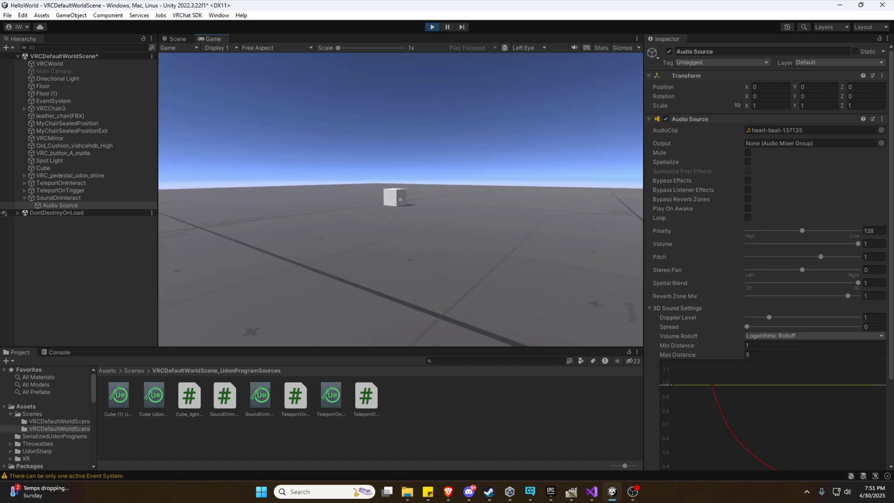
{"action": "key", "text": "s"}
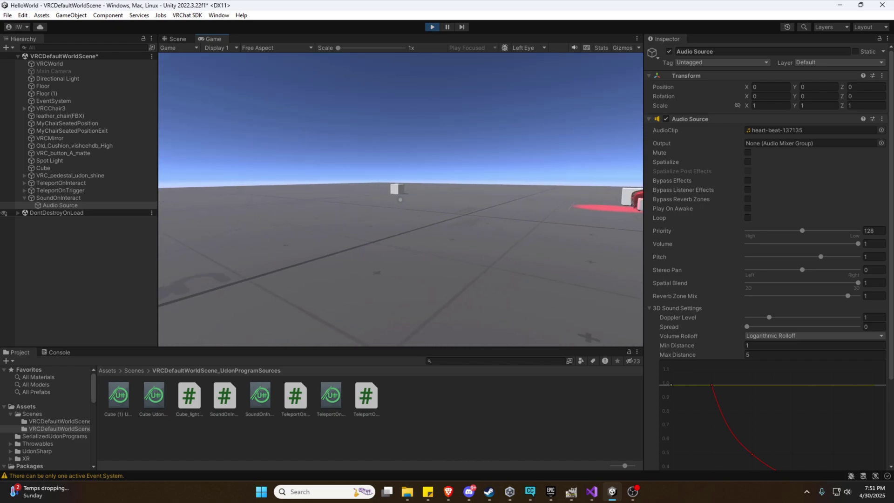
{"action": "key", "text": "w"}
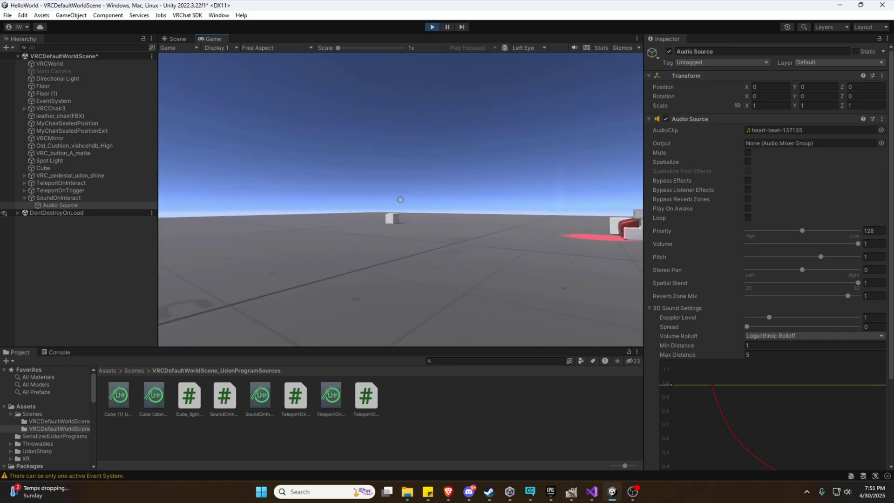
{"action": "key", "text": "w"}
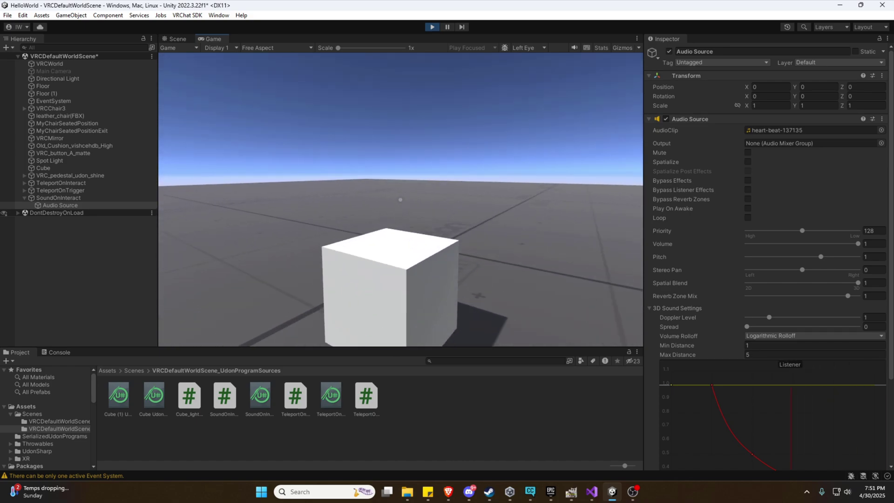
{"action": "key", "text": "s"}
{"action": "key", "text": "w"}
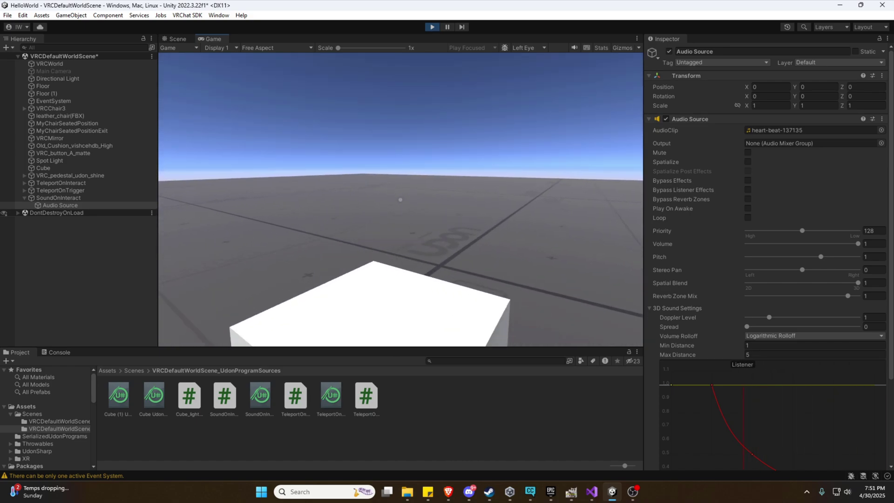
{"action": "key", "text": "s"}
{"action": "key", "text": "w"}
{"action": "key", "text": "s"}
{"action": "key", "text": "w"}
- Circle the interact cube, approaching and retreating while listening to its audio
{"action": "key", "text": "s"}
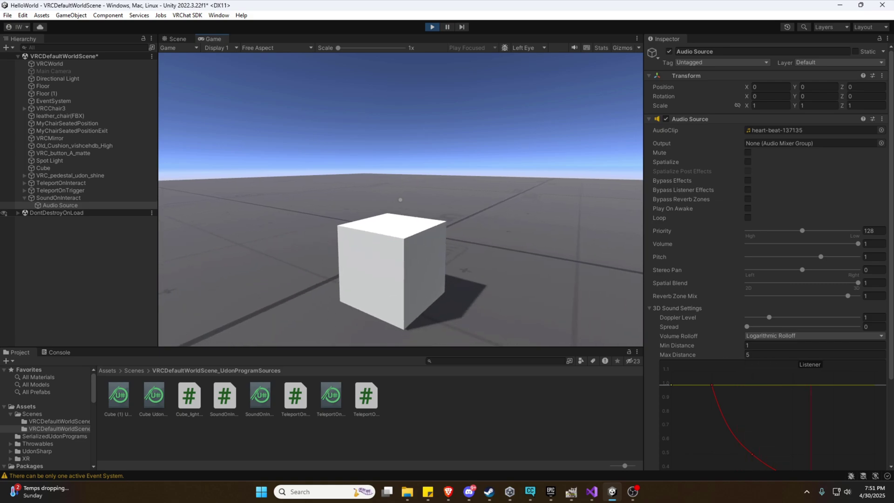
{"action": "key", "text": "w"}
{"action": "key", "text": "a"}
{"action": "key", "text": "s"}
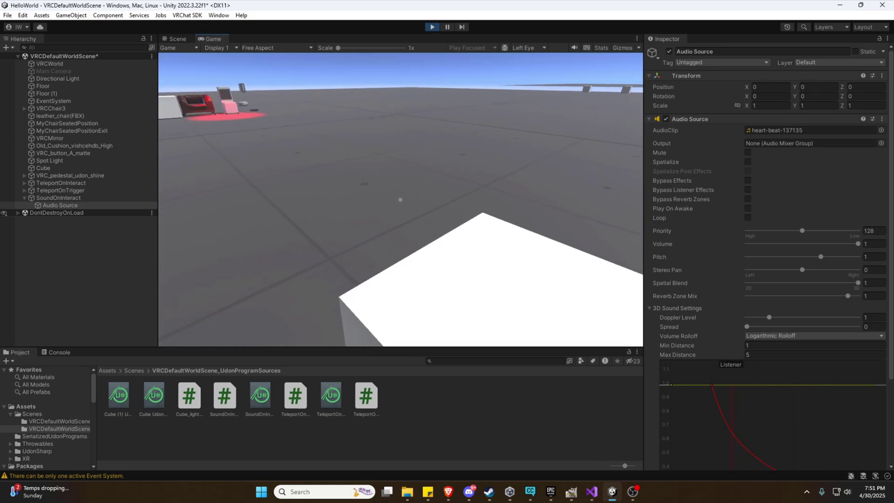
{"action": "key", "text": "s"}
{"action": "key", "text": "s"}
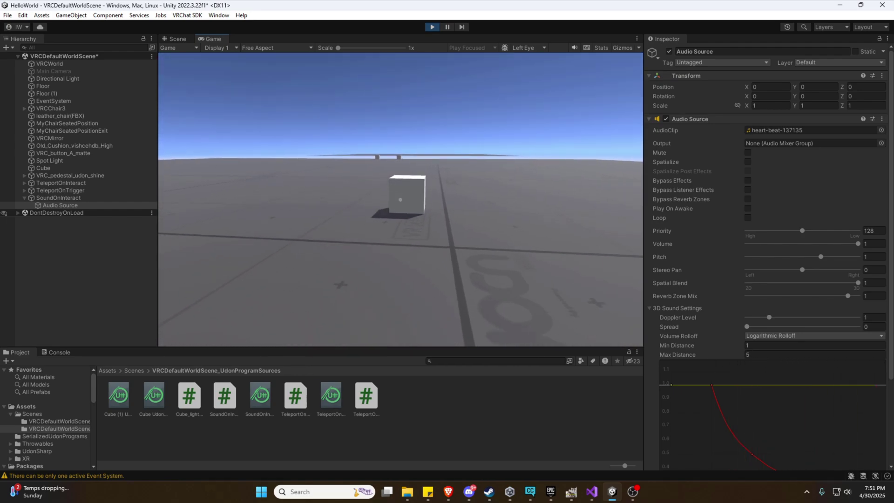
{"action": "key", "text": "w"}
{"action": "key", "text": "s"}
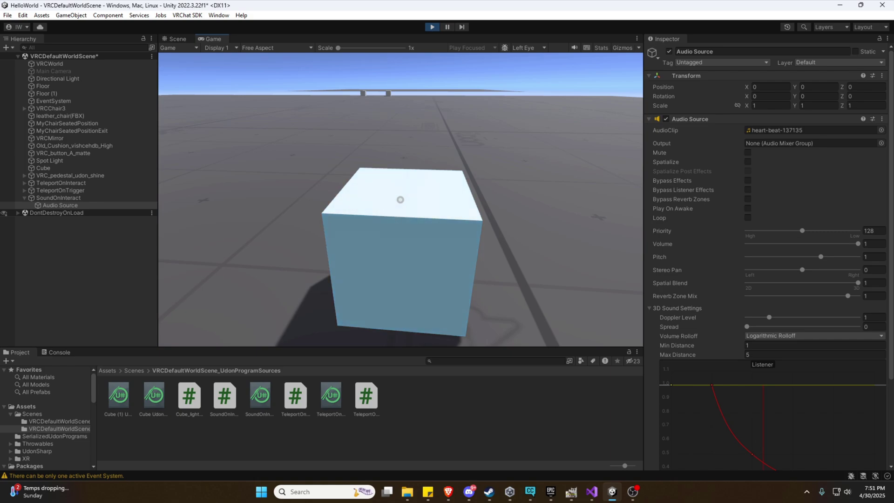
{"action": "key", "text": "w"}
{"action": "key", "text": "s"}
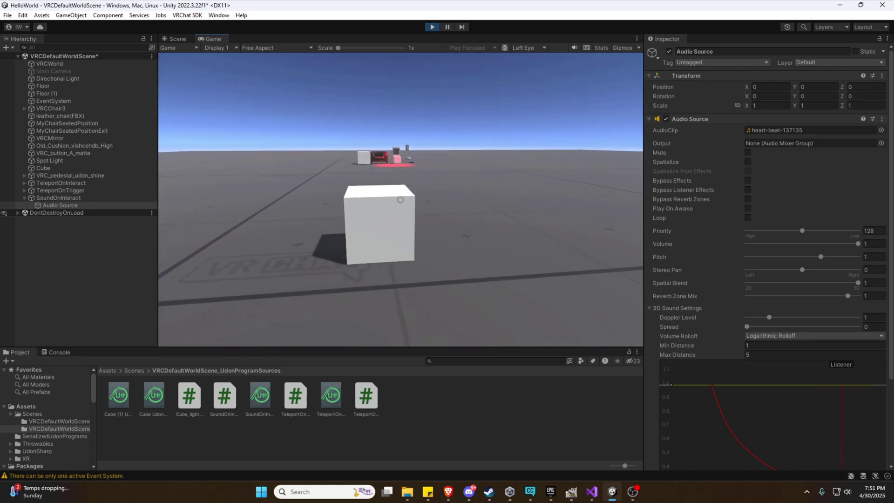
{"action": "key", "text": "d"}
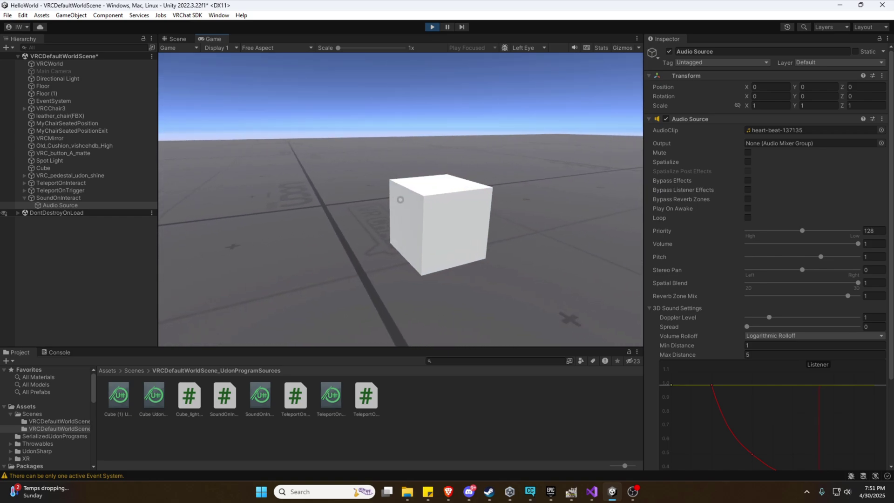
{"action": "key", "text": "w"}
{"action": "key", "text": "s"}
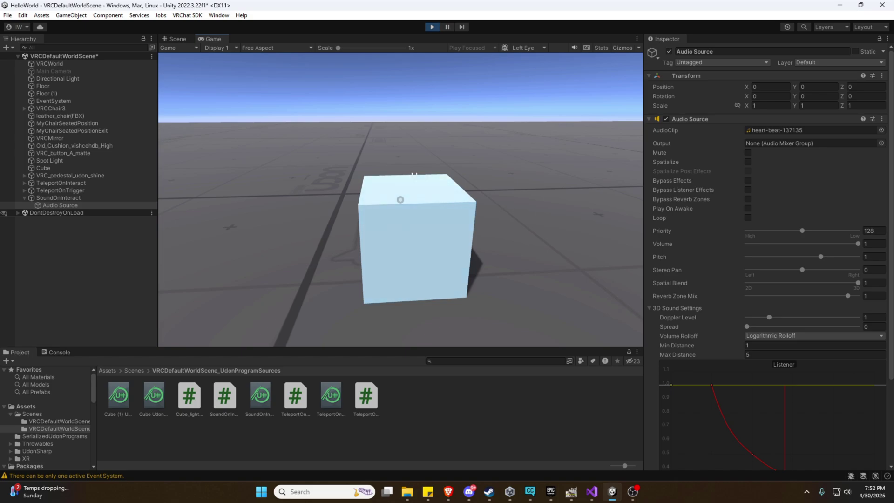
- Walk around the cube once more, then exit play mode back to editing
{"action": "key", "text": "a"}
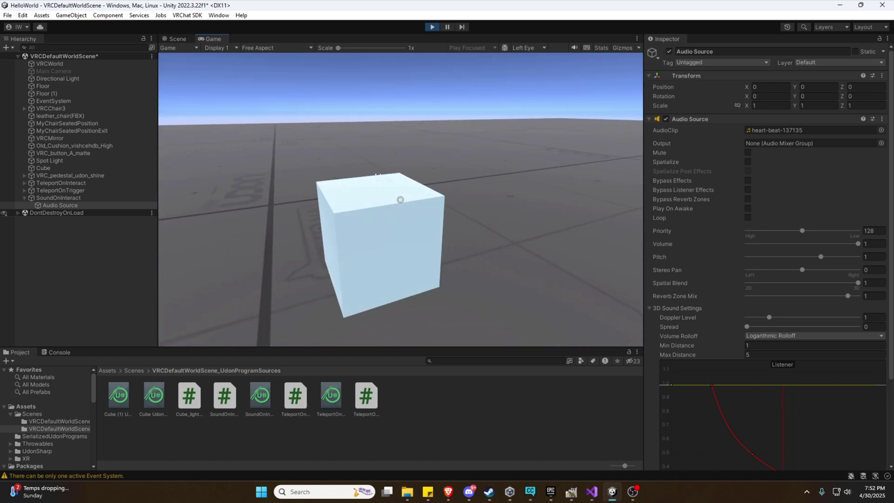
{"action": "key", "text": "d"}
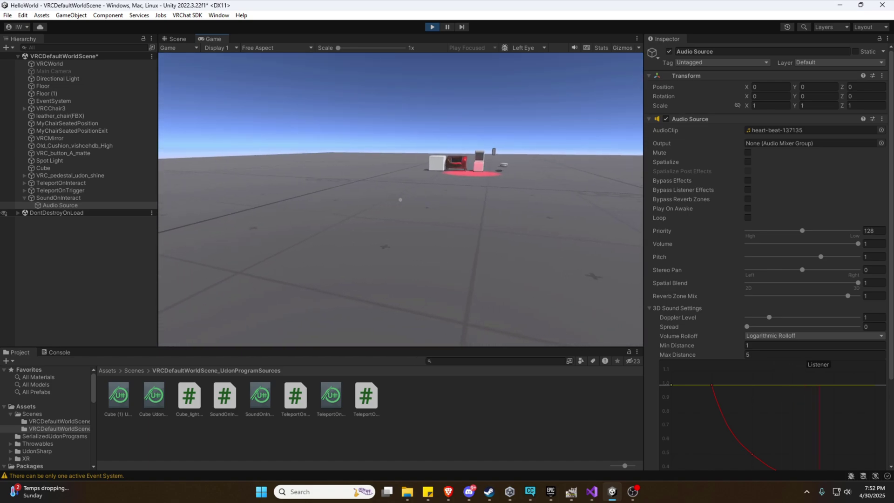
{"action": "key", "text": "s"}
{"action": "key", "text": "w"}
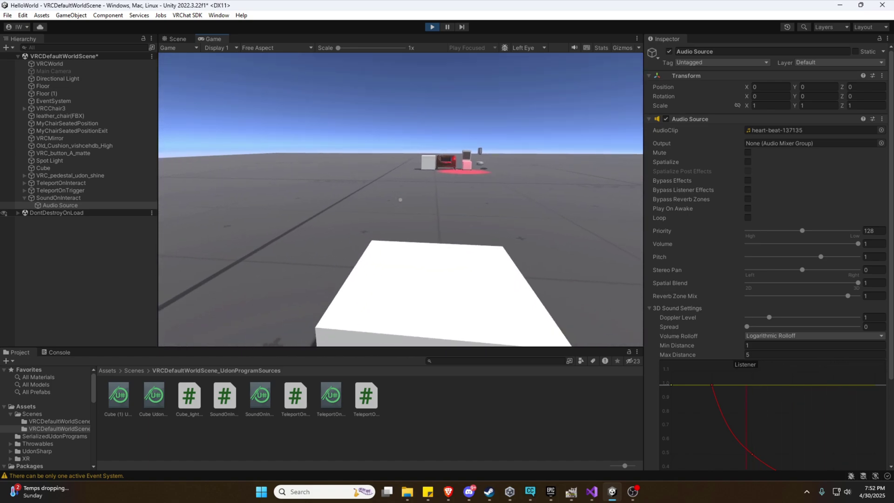
{"action": "key", "text": "s"}
{"action": "key", "text": "w"}
{"action": "key", "text": "s"}
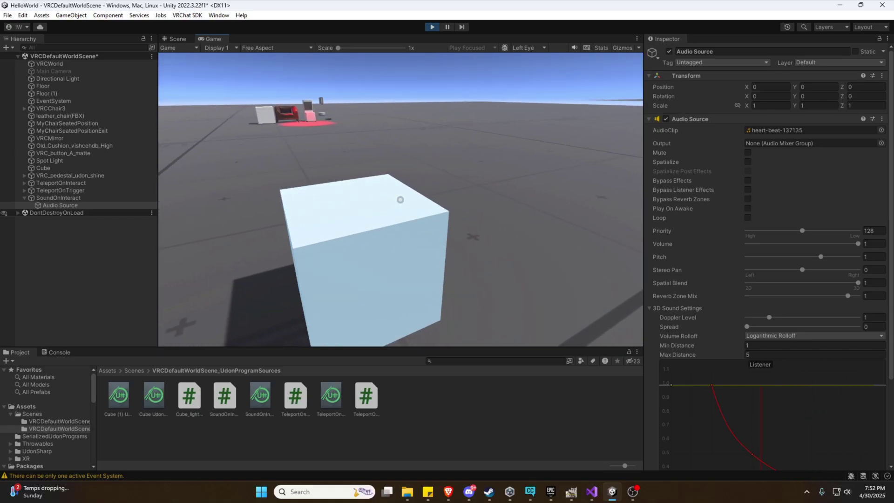
{"action": "key", "text": "d"}
{"action": "key", "text": "Escape"}
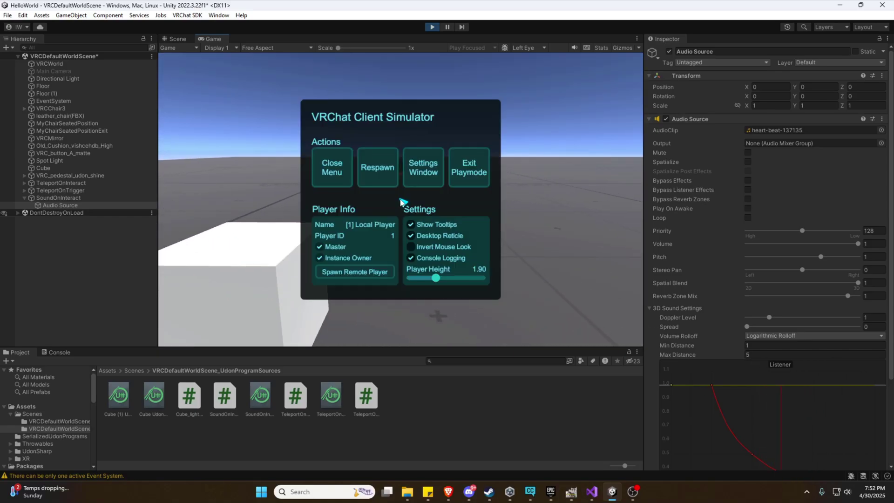
{"action": "left_click", "coordinate": [470, 168]}
- Duplicate the SoundOnInteract cube and slide the copy along X to 2.29
{"action": "key", "text": "a"}
{"action": "right_click_drag", "start_coordinate": [418, 195], "coordinate": [560, 197]}
{"action": "key", "text": "s"}
{"action": "key", "text": "w"}
{"action": "key", "text": "d"}
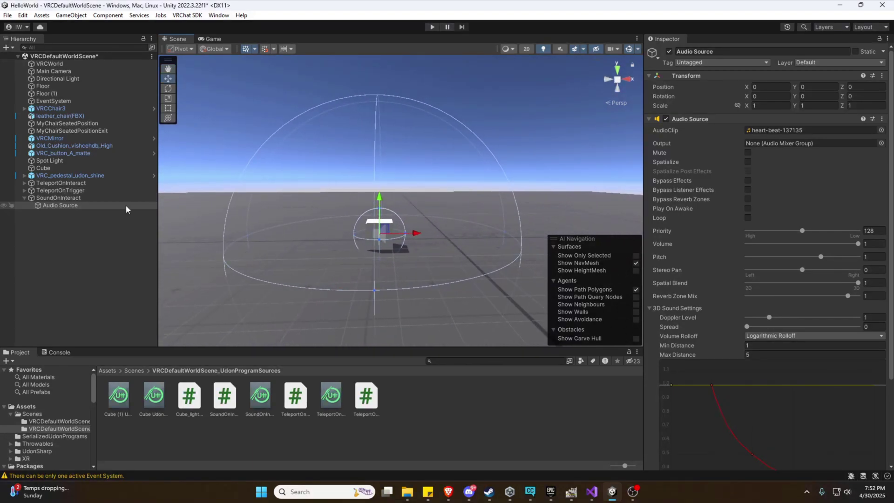
{"action": "left_click", "coordinate": [62, 198]}
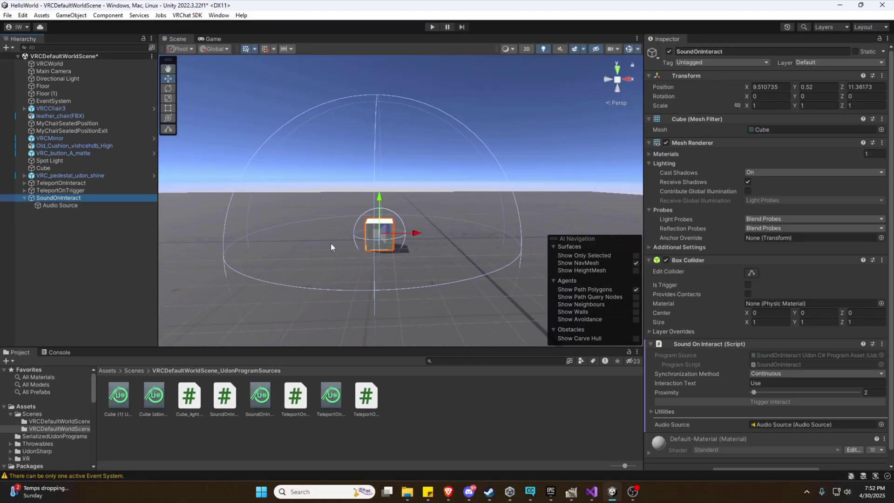
{"action": "key", "text": "ctrl+d"}
{"action": "left_click_drag", "start_coordinate": [413, 232], "coordinate": [219, 234]}
{"action": "key", "text": "f"}
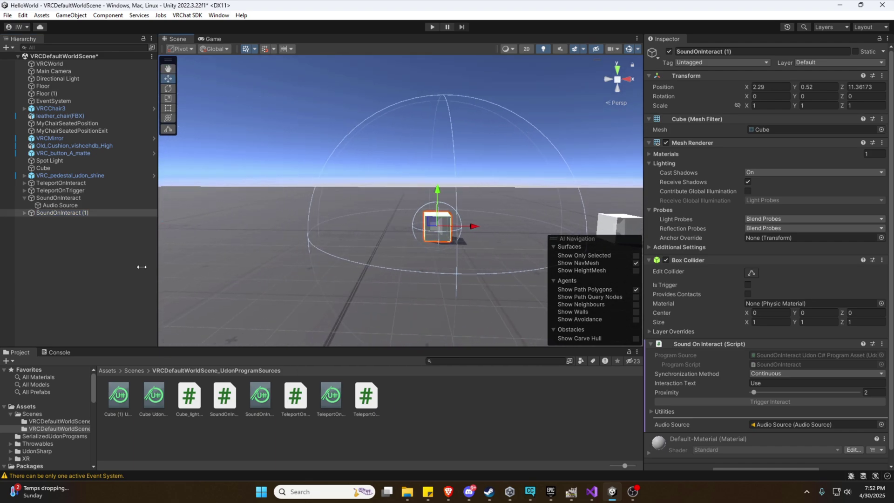
- Replace the copy's Sound On Interact script with an empty Udon Behaviour
{"action": "left_click", "coordinate": [25, 212]}
{"action": "left_click", "coordinate": [60, 220]}
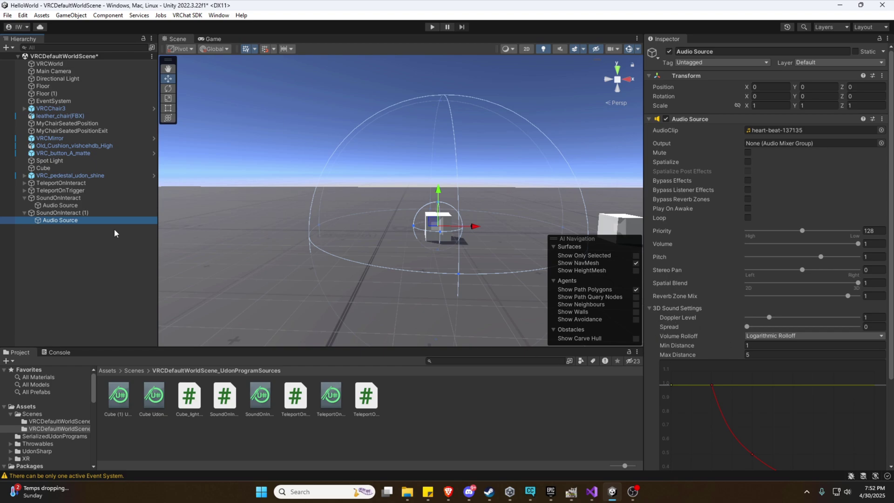
{"action": "left_click", "coordinate": [60, 213]}
{"action": "key", "text": "f"}
{"action": "scroll", "coordinate": [506, 271], "scroll_direction": "down", "scroll_amount": 3}
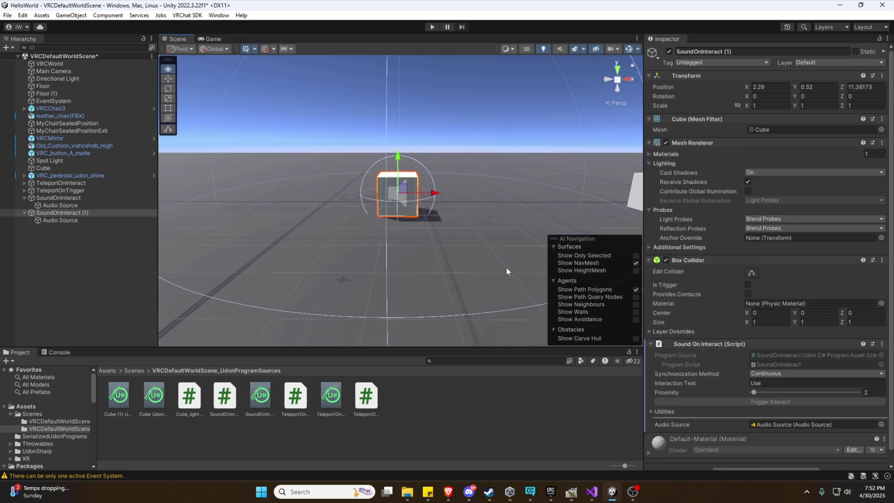
{"action": "scroll", "coordinate": [798, 339], "scroll_direction": "down", "scroll_amount": 1}
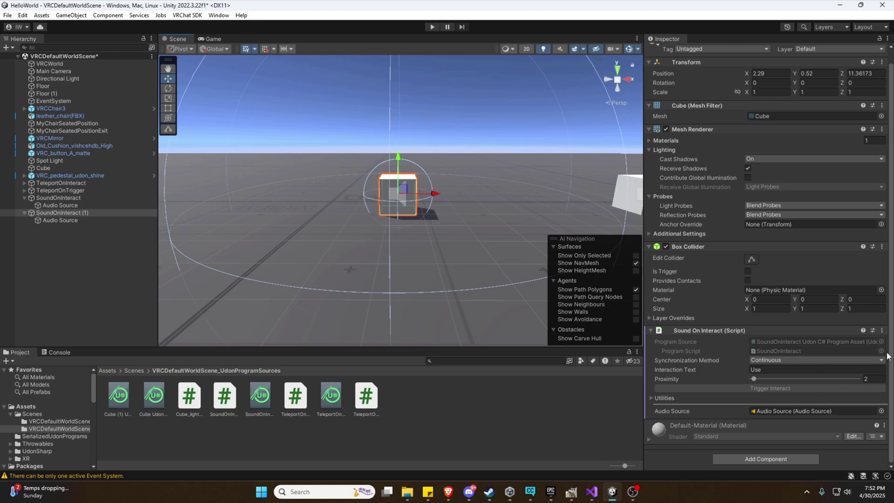
{"action": "right_click", "coordinate": [787, 330]}
{"action": "left_click", "coordinate": [827, 375]}
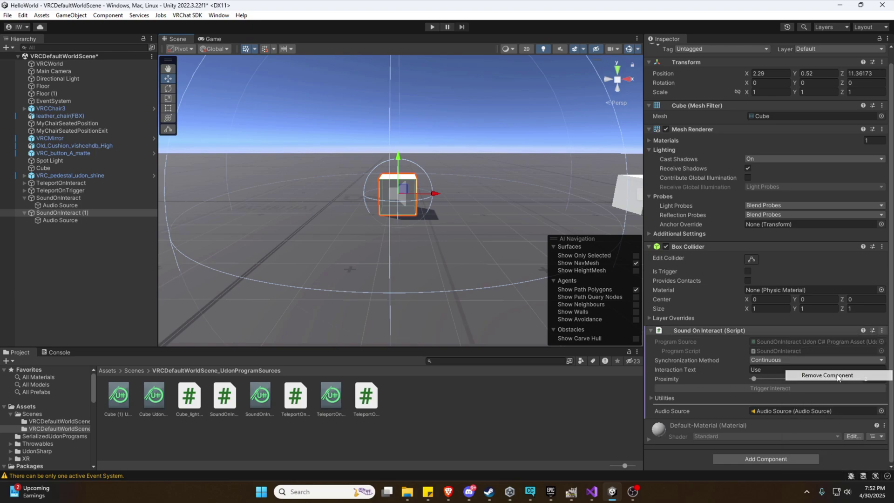
{"action": "left_click", "coordinate": [773, 380]}
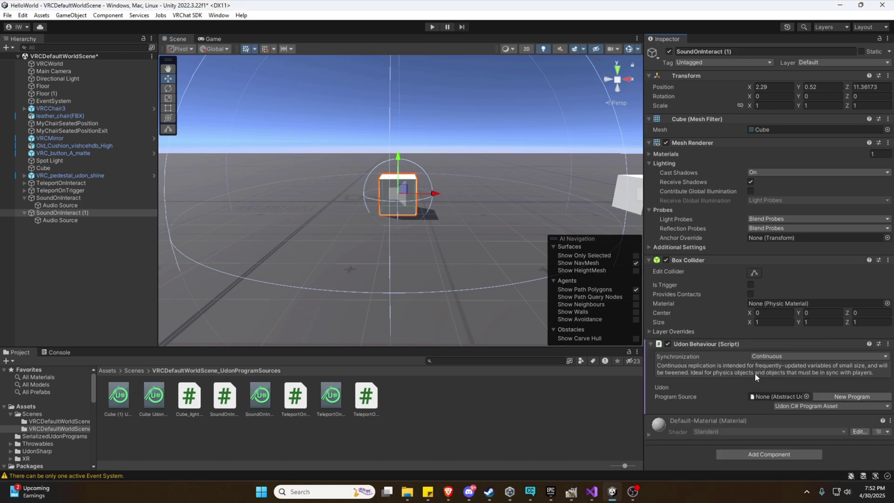
- Create a new U# program with its SoundOnTrigger.cs script file
{"action": "left_click", "coordinate": [822, 395]}
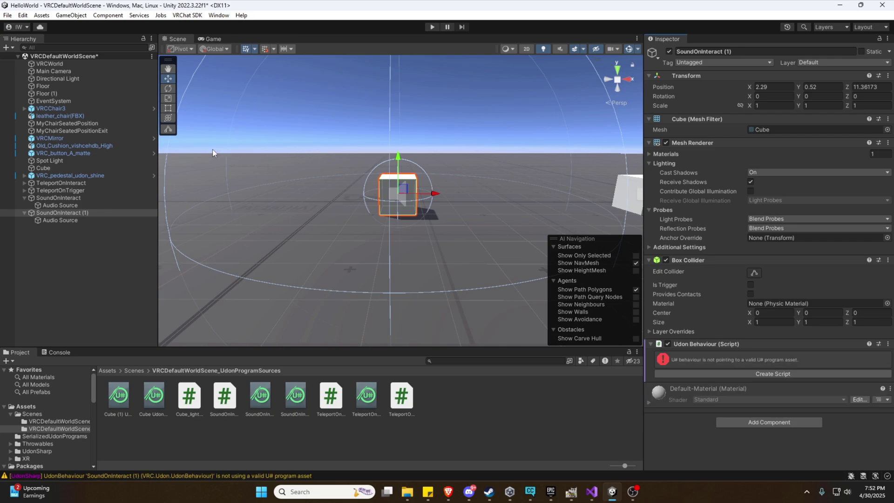
{"action": "left_click", "coordinate": [735, 373]}
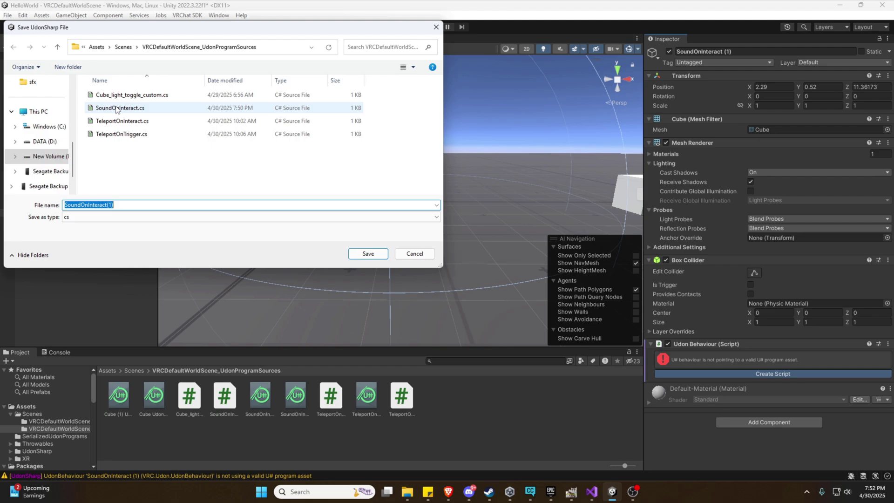
{"action": "left_click", "coordinate": [117, 110]}
{"action": "left_click", "coordinate": [100, 209]}
{"action": "left_click", "coordinate": [108, 205]}
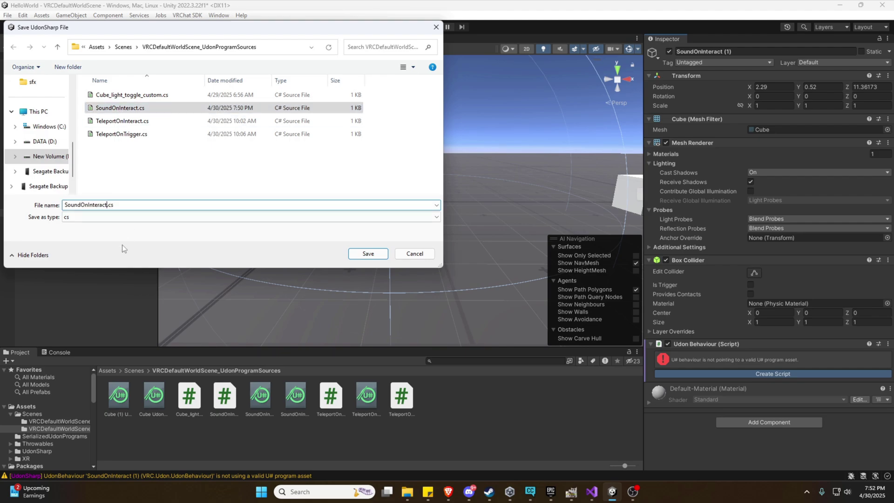
{"action": "key", "text": "BackSpace"}
{"action": "key", "text": "BackSpace"}
{"action": "key", "text": "BackSpace"}
{"action": "key", "text": "BackSpace"}
{"action": "key", "text": "BackSpace"}
{"action": "key", "text": "BackSpace"}
{"action": "key", "text": "BackSpace"}
{"action": "key", "text": "BackSpace"}
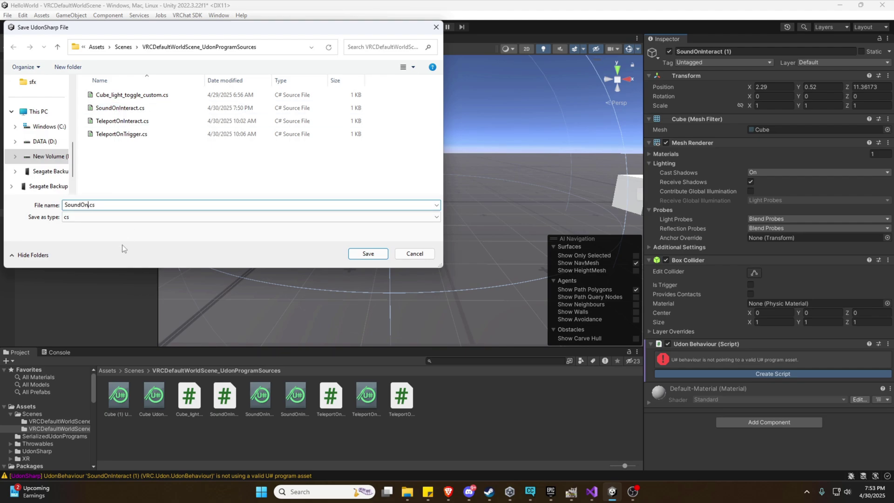
{"action": "type", "text": "Toggle"}
{"action": "key", "text": "Return"}
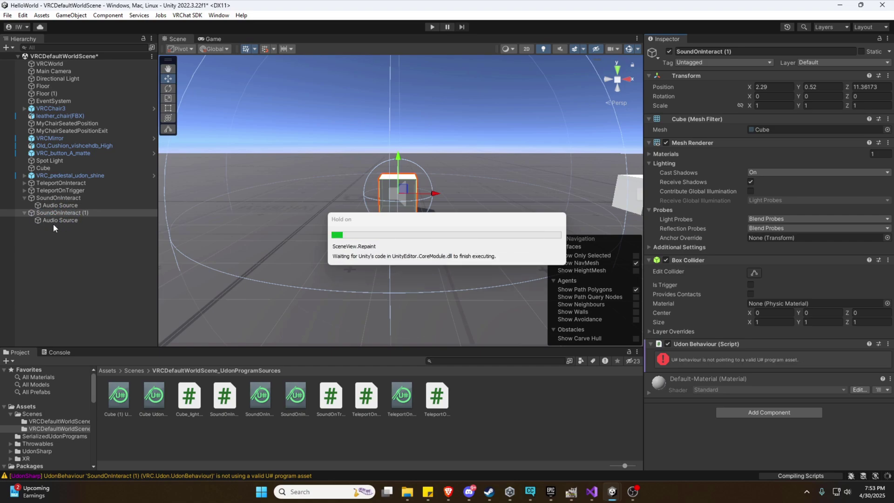
- Rename the copied cube from SoundOnInteract (1) to SoundOnTrigger
{"action": "left_click", "coordinate": [745, 52]}
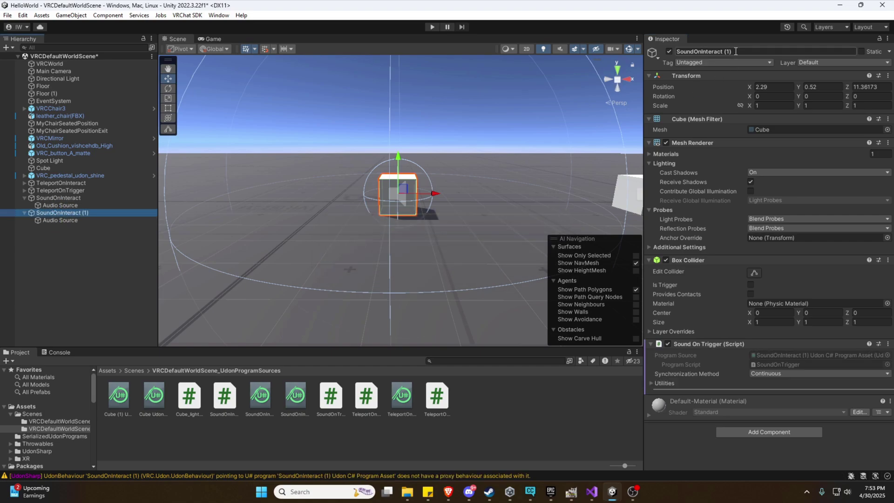
{"action": "left_click", "coordinate": [745, 53]}
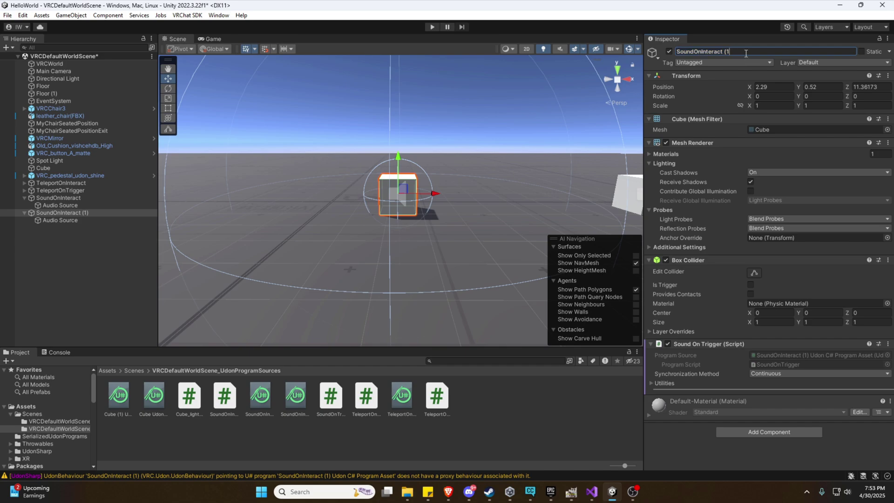
{"action": "key", "text": "BackSpace"}
{"action": "key", "text": "BackSpace"}
{"action": "key", "text": "BackSpace"}
{"action": "key", "text": "BackSpace"}
{"action": "key", "text": "BackSpace"}
{"action": "key", "text": "BackSpace"}
{"action": "key", "text": "BackSpace"}
{"action": "key", "text": "BackSpace"}
{"action": "key", "text": "BackSpace"}
{"action": "key", "text": "BackSpace"}
{"action": "key", "text": "BackSpace"}
{"action": "type", "text": "Trigger"}
{"action": "key", "text": "Return"}
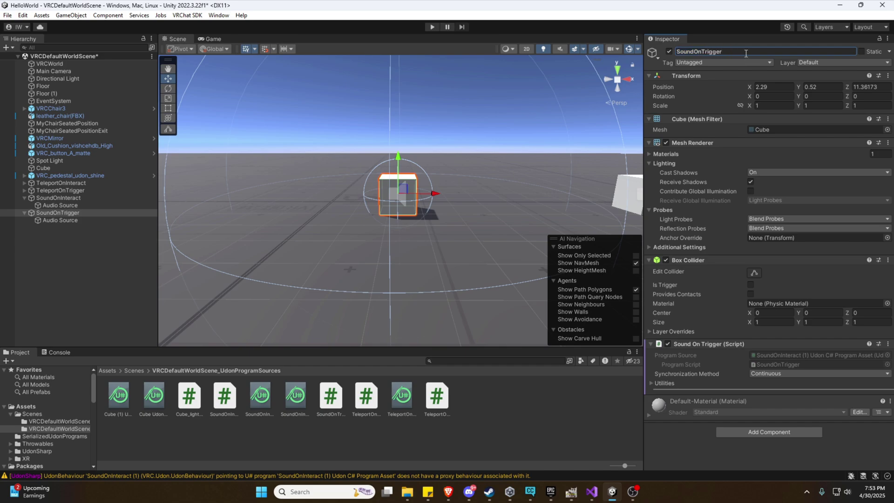
- Open the SoundOnTrigger script asset in the code editor
{"action": "left_click", "coordinate": [54, 219]}
{"action": "left_click", "coordinate": [53, 214]}
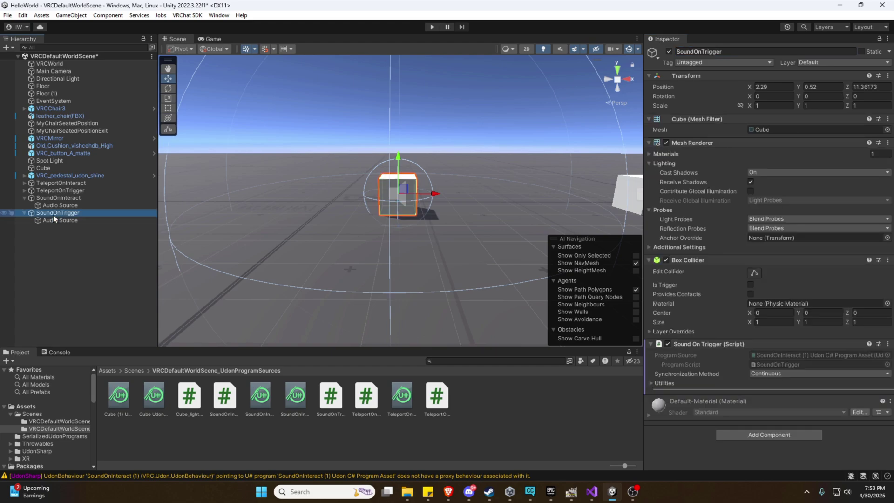
{"action": "left_click", "coordinate": [779, 365]}
{"action": "double_click", "coordinate": [331, 396]}
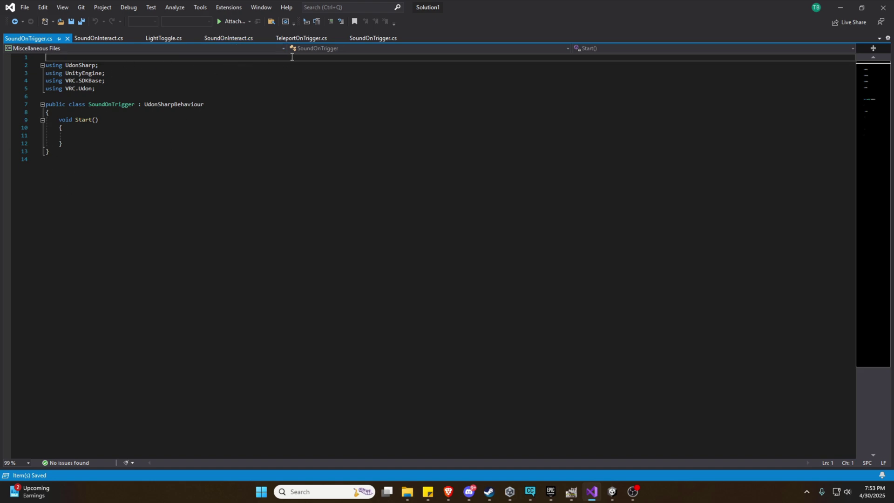
- Add an OnPlayerTriggerEnter override in SoundOnTrigger.cs that plays the public audioSource for the local player, then return to Unity
{"action": "left_click", "coordinate": [366, 40]}
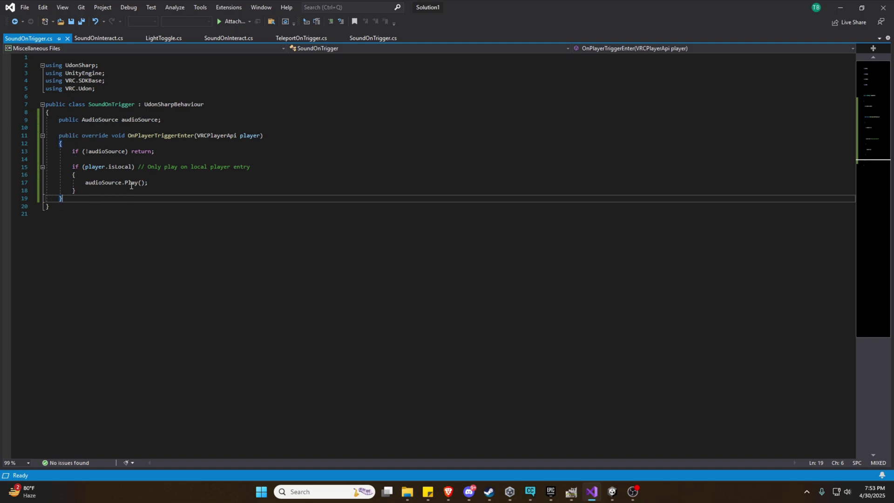
{"action": "left_click", "coordinate": [840, 8]}
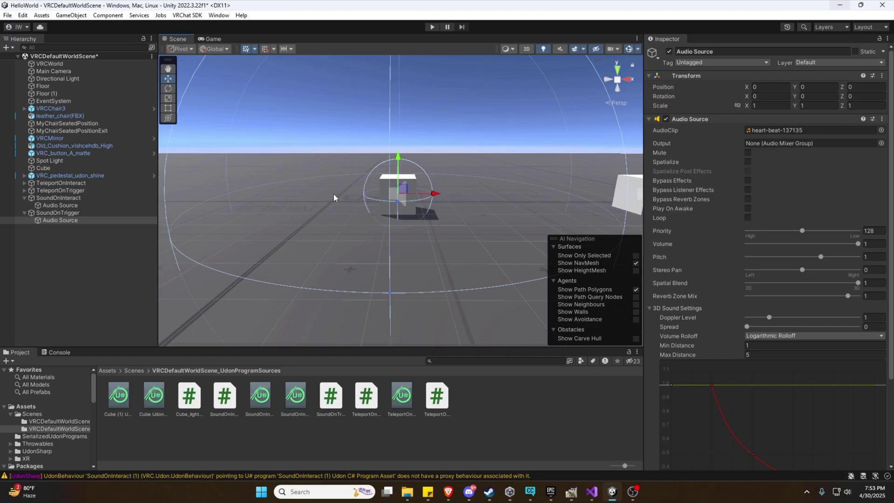
- Assign the child Audio Source to the SoundOnTrigger script, then briefly enter and leave play mode
{"action": "left_click", "coordinate": [94, 214]}
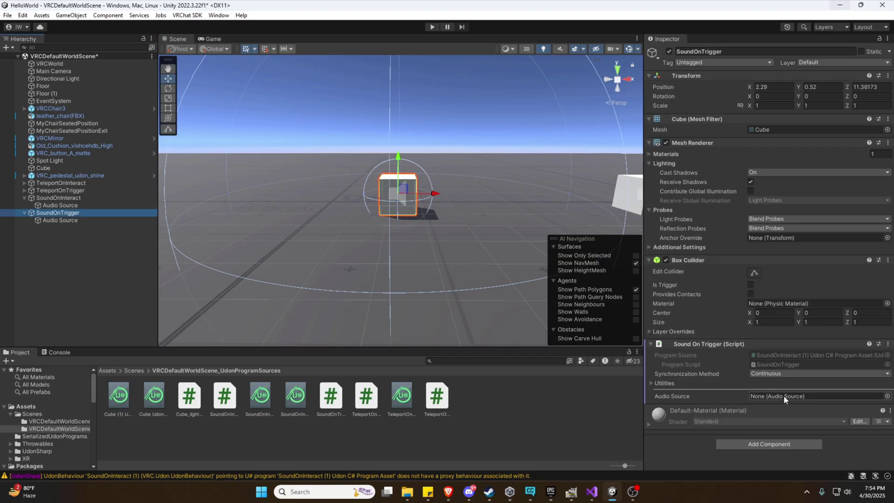
{"action": "left_click_drag", "start_coordinate": [62, 219], "coordinate": [800, 395]}
{"action": "left_click", "coordinate": [432, 26]}
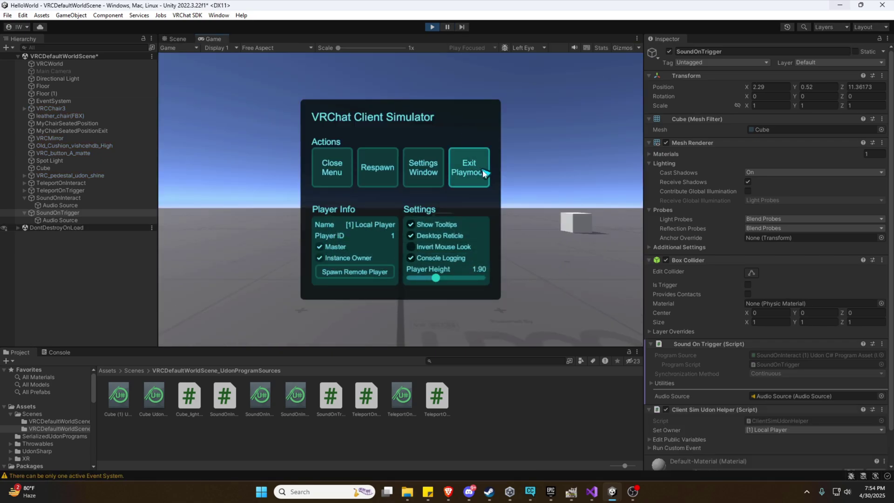
{"action": "left_click", "coordinate": [482, 173]}
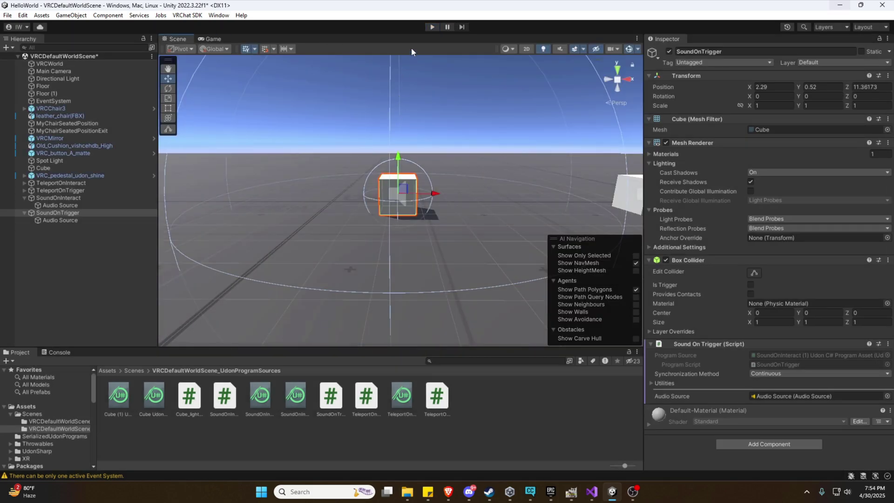
- Play-test again, stepping back to view the cube, then exit play mode
{"action": "left_click", "coordinate": [432, 27]}
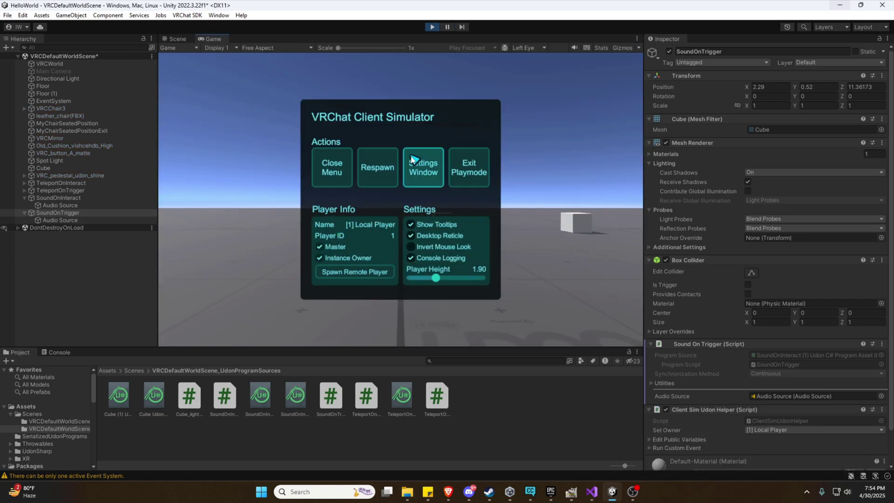
{"action": "left_click", "coordinate": [332, 167]}
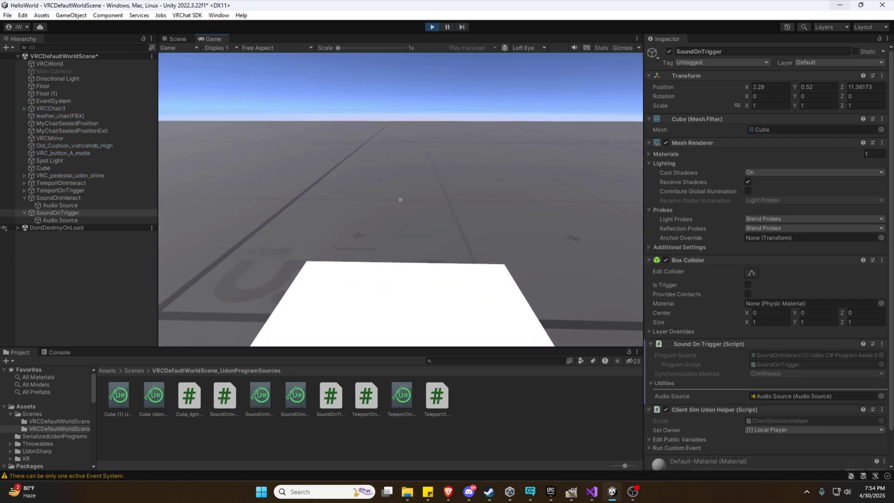
{"action": "key", "text": "s"}
{"action": "key", "text": "Escape"}
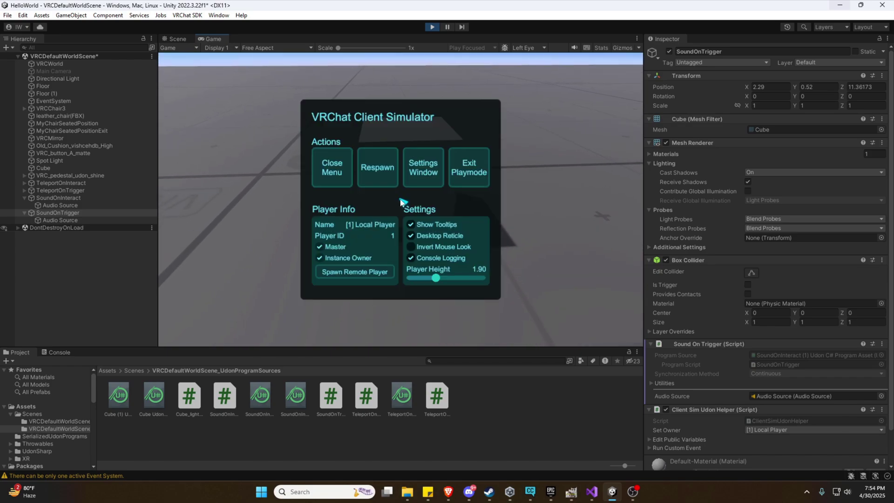
{"action": "left_click", "coordinate": [471, 170]}
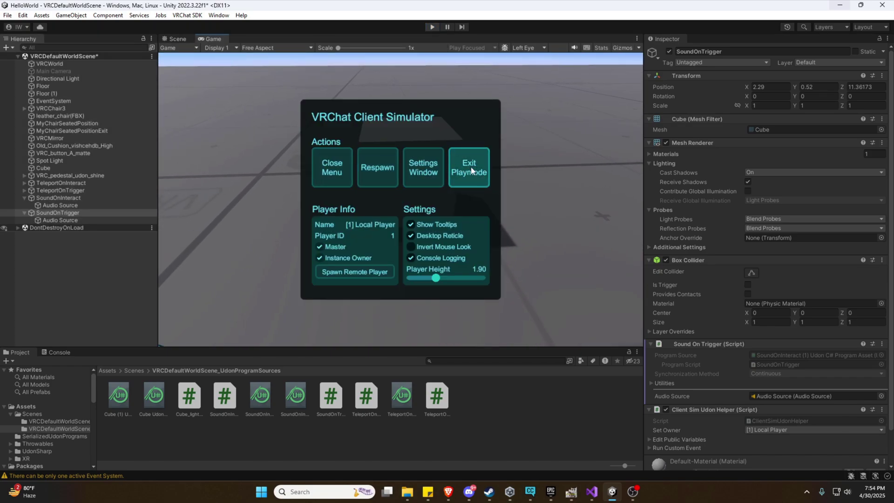
{"action": "left_click", "coordinate": [50, 214]}
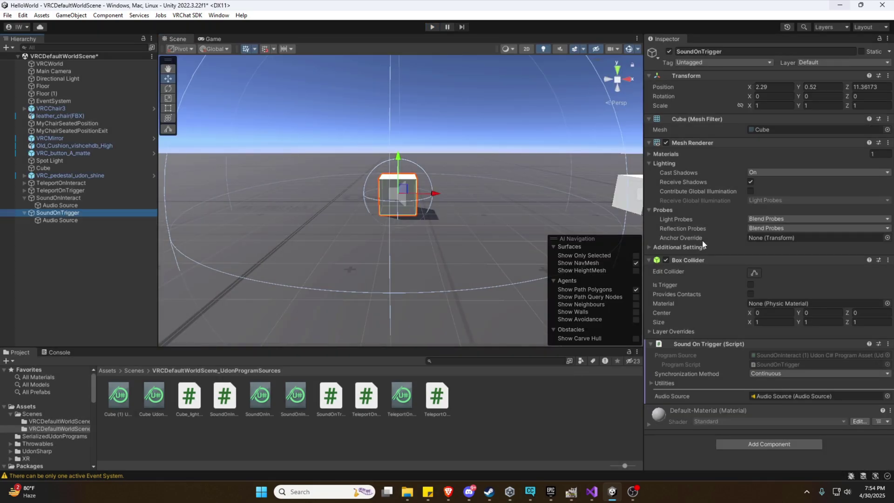
- Tick Is Trigger on the SoundOnTrigger Box Collider, then enter play mode and walk toward the cubes
{"action": "left_click", "coordinate": [750, 284]}
{"action": "left_click", "coordinate": [432, 27]}
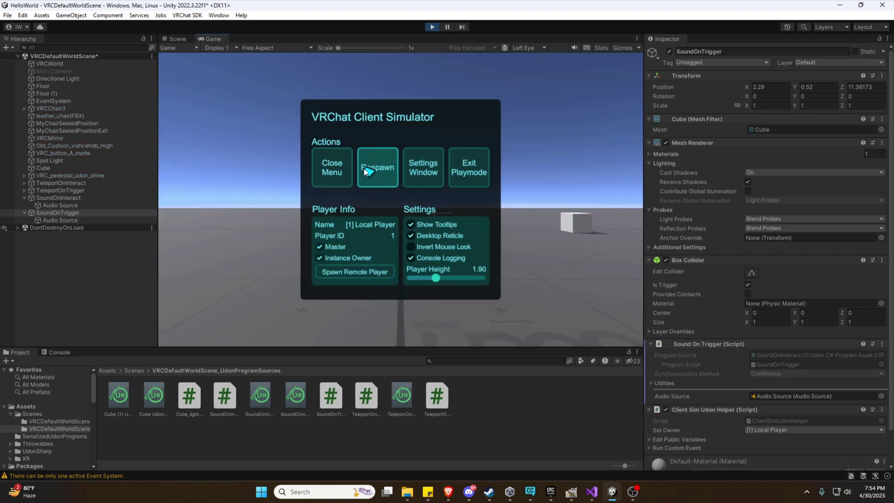
{"action": "left_click", "coordinate": [338, 176]}
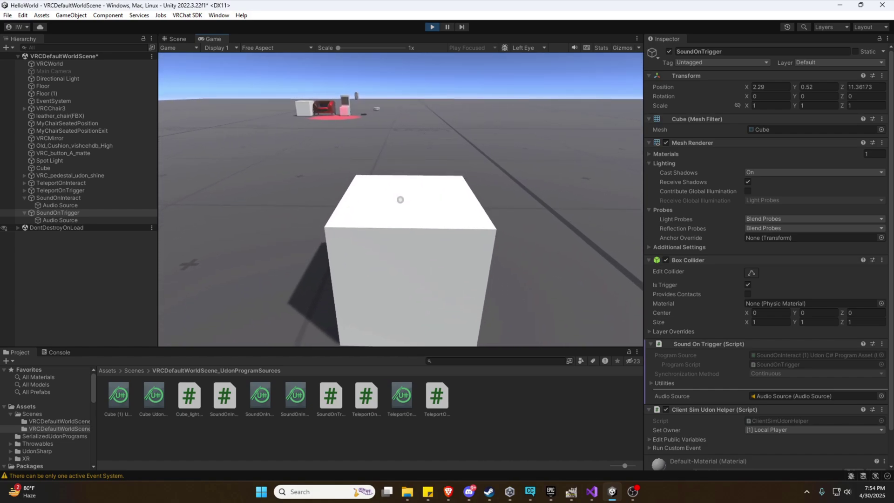
{"action": "key", "text": "w"}
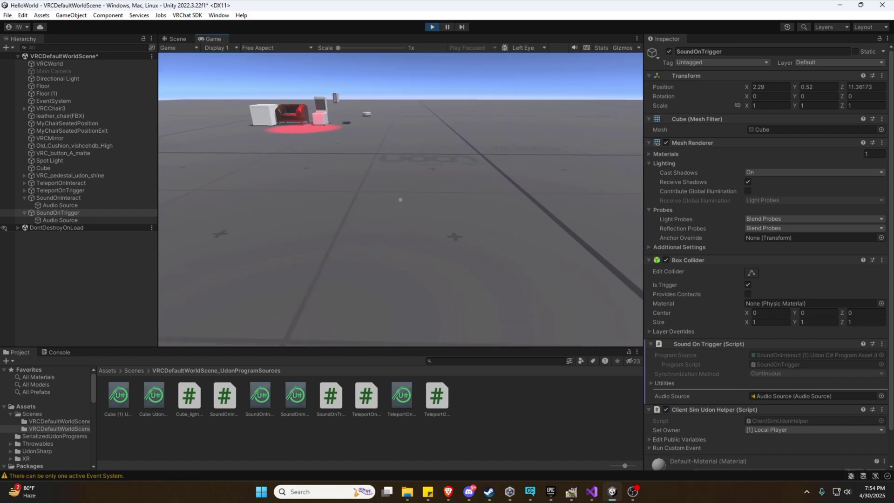
{"action": "key", "text": "w"}
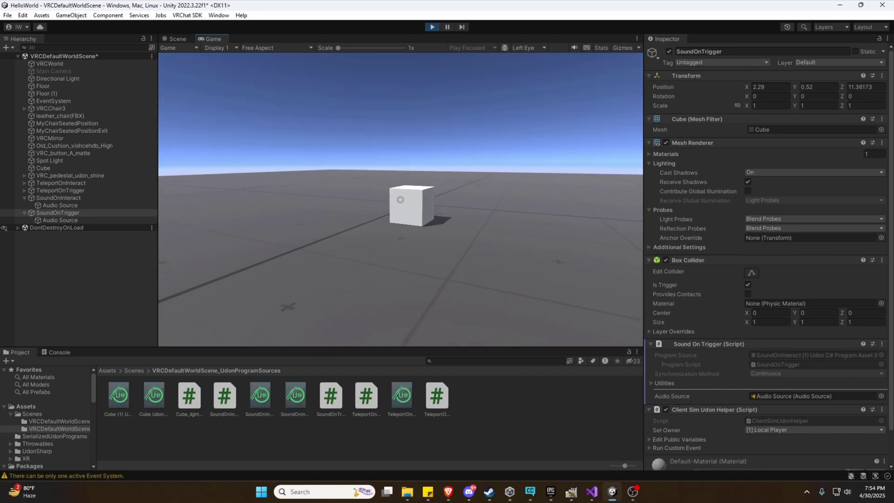
- Walk through the trigger cube and around the interact cube to hear both sounds
{"action": "key", "text": "w"}
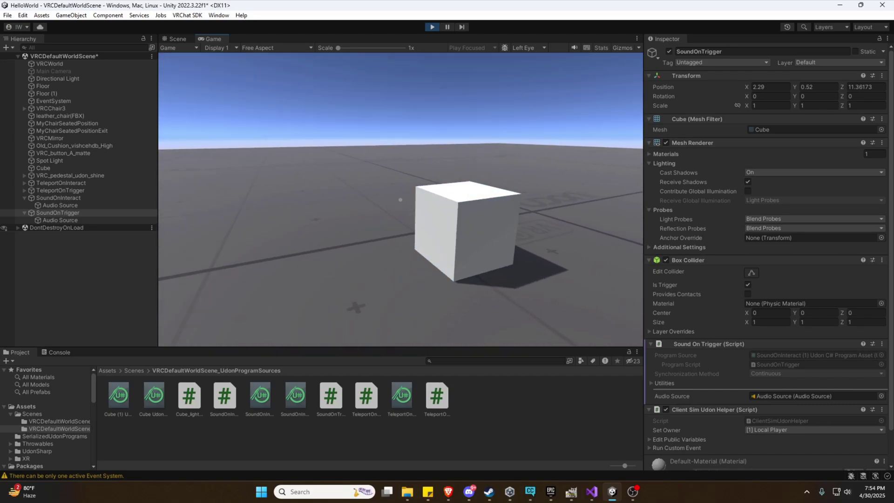
{"action": "key", "text": "w"}
{"action": "key", "text": "w"}
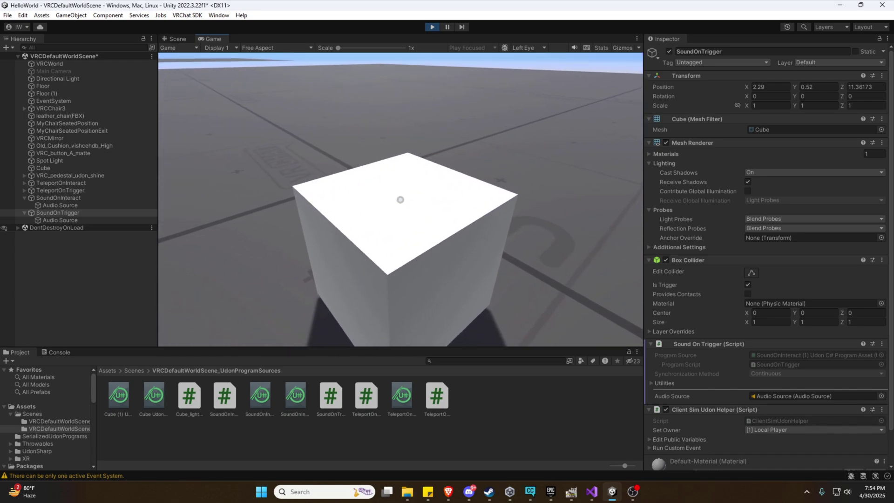
{"action": "key", "text": "w"}
{"action": "key", "text": "w"}
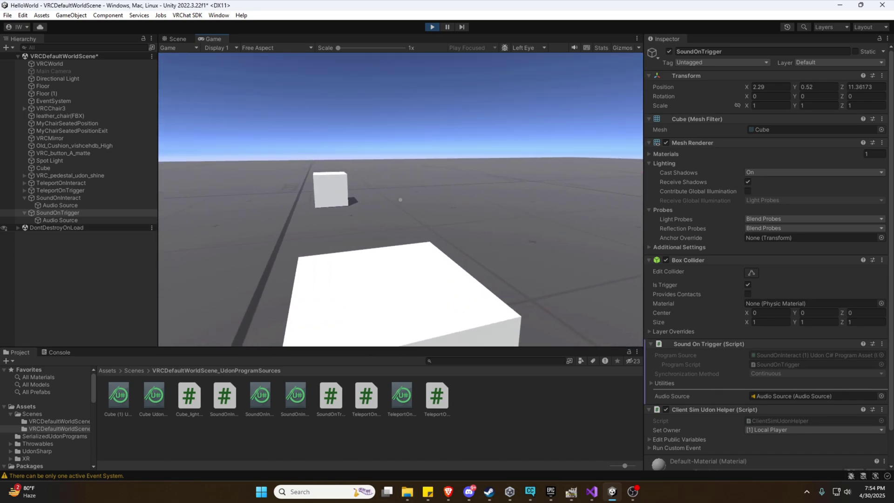
{"action": "key", "text": "s"}
{"action": "key", "text": "w"}
{"action": "key", "text": "s"}
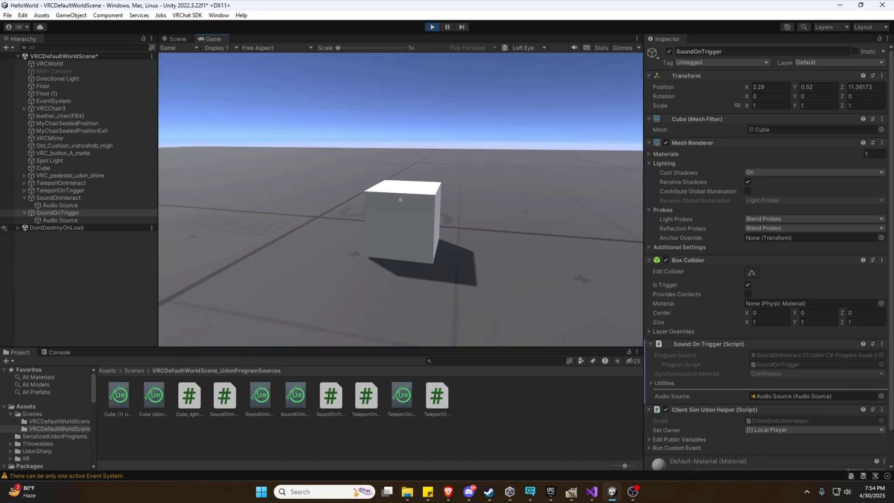
{"action": "key", "text": "a"}
{"action": "key", "text": "a"}
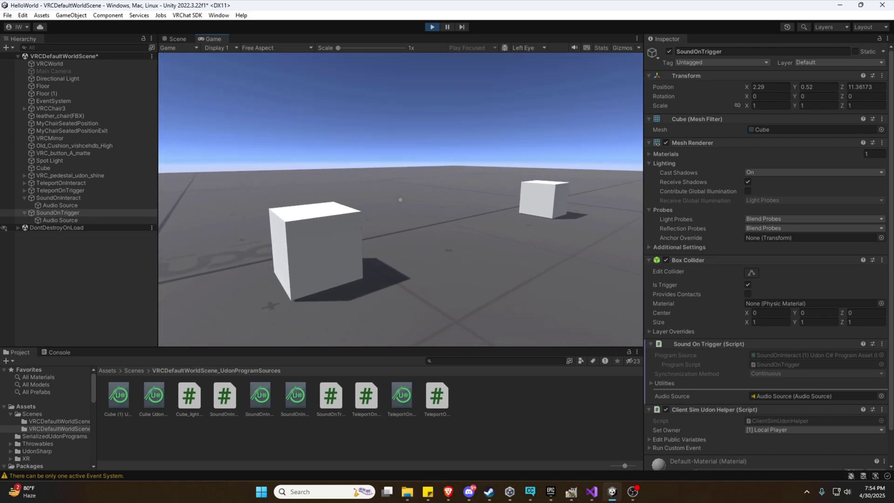
{"action": "key", "text": "s"}
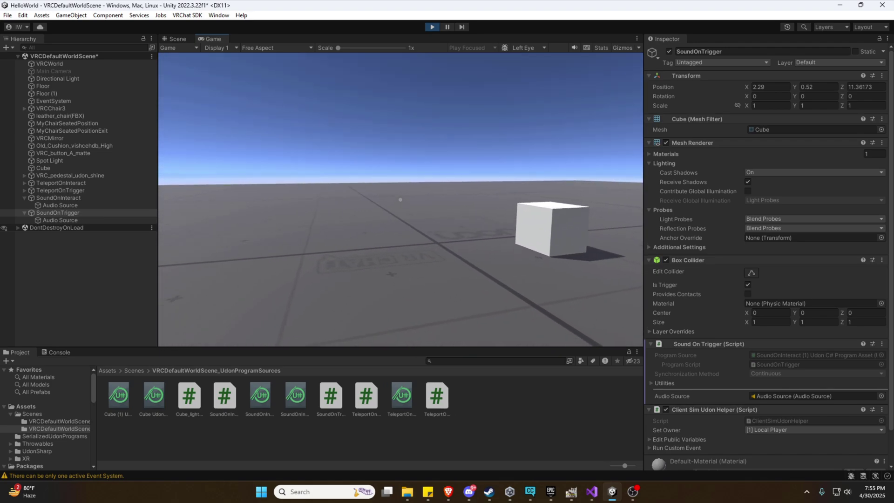
{"action": "key", "text": "d"}
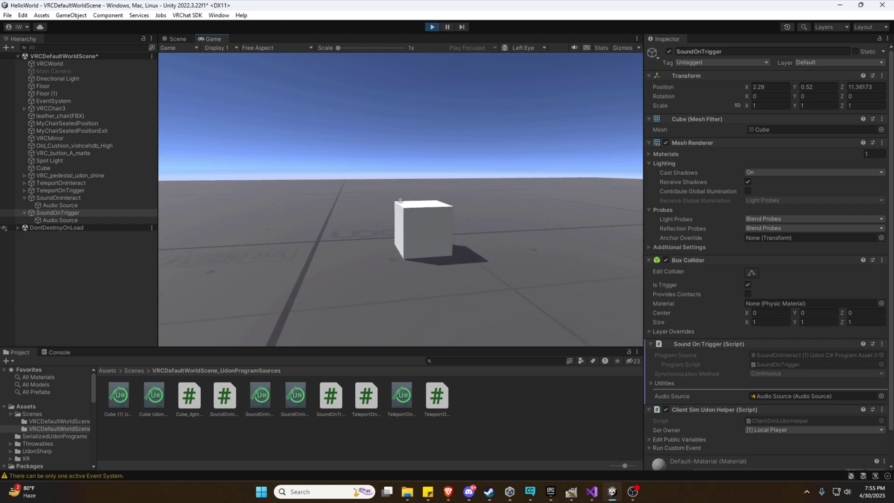
{"action": "key", "text": "s"}
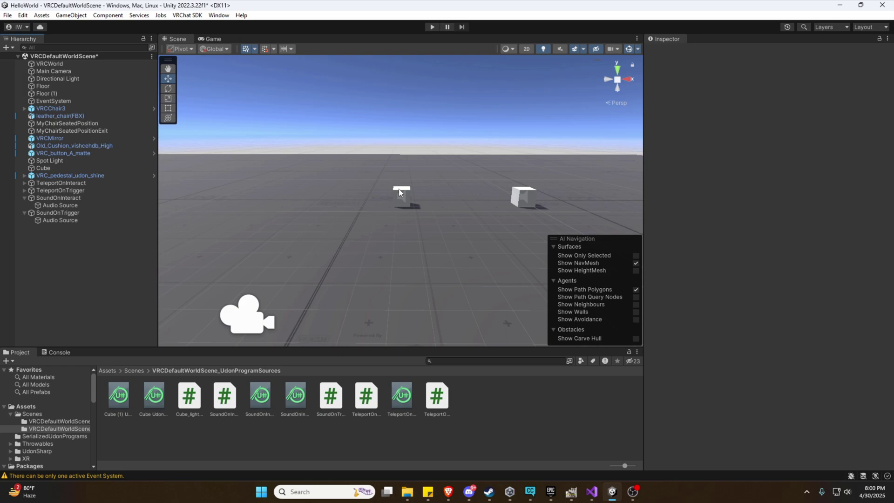
- Duplicate the SoundOnInteract cube and move the copy to the left along X
{"action": "left_click", "coordinate": [518, 194]}
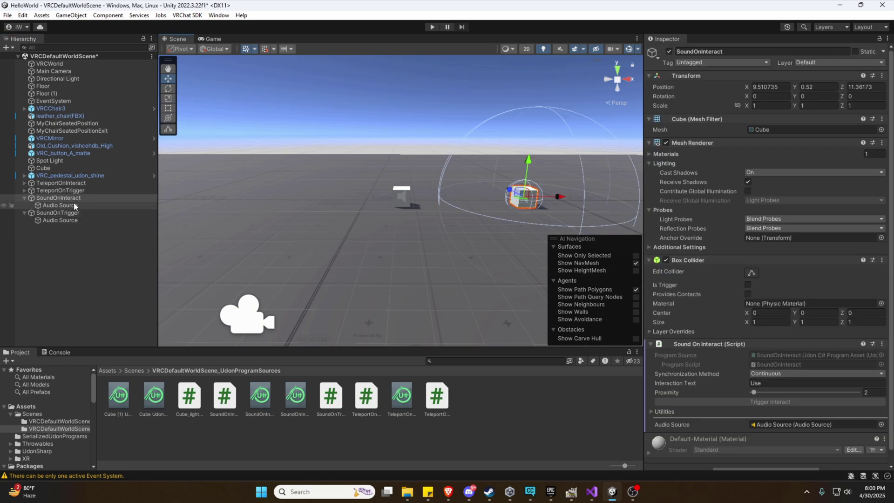
{"action": "key", "text": "ctrl+d"}
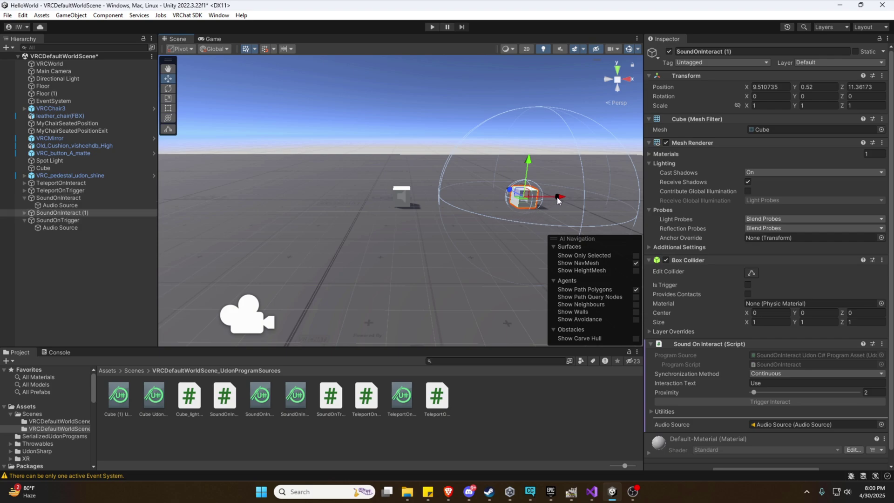
{"action": "left_click_drag", "start_coordinate": [554, 203], "coordinate": [298, 206]}
{"action": "left_click", "coordinate": [327, 229]}
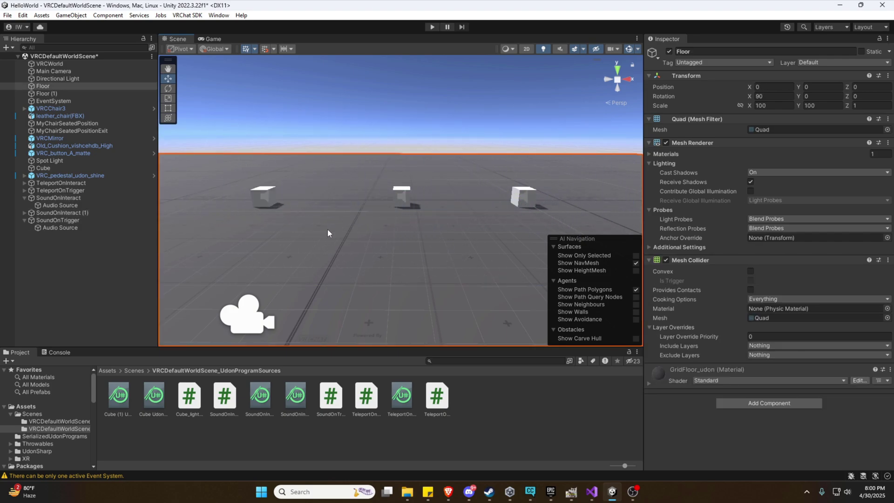
{"action": "left_click", "coordinate": [278, 202]}
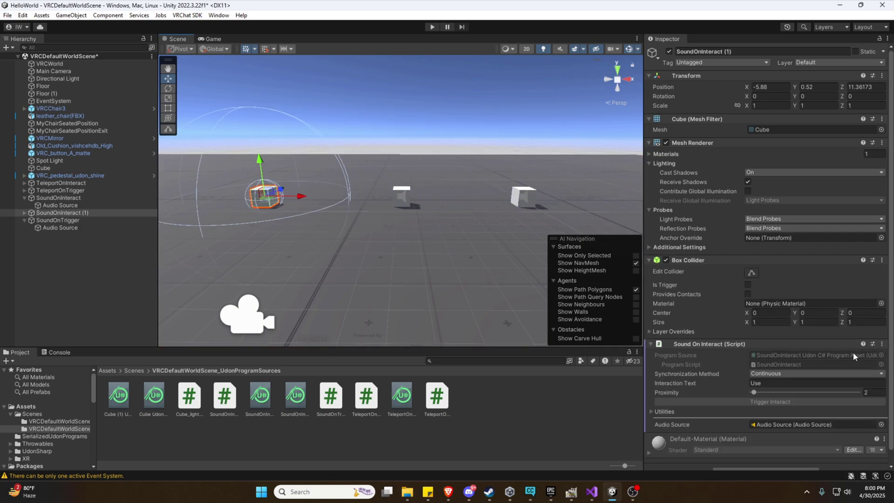
- Swap the copy's Sound On Interact script for an Udon Behaviour
{"action": "left_click", "coordinate": [881, 343]}
{"action": "left_click", "coordinate": [844, 254]}
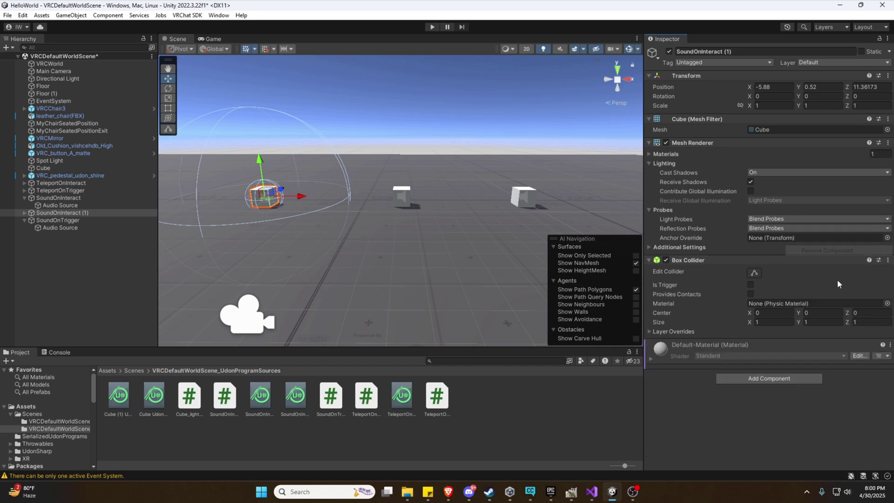
{"action": "left_click", "coordinate": [744, 378]}
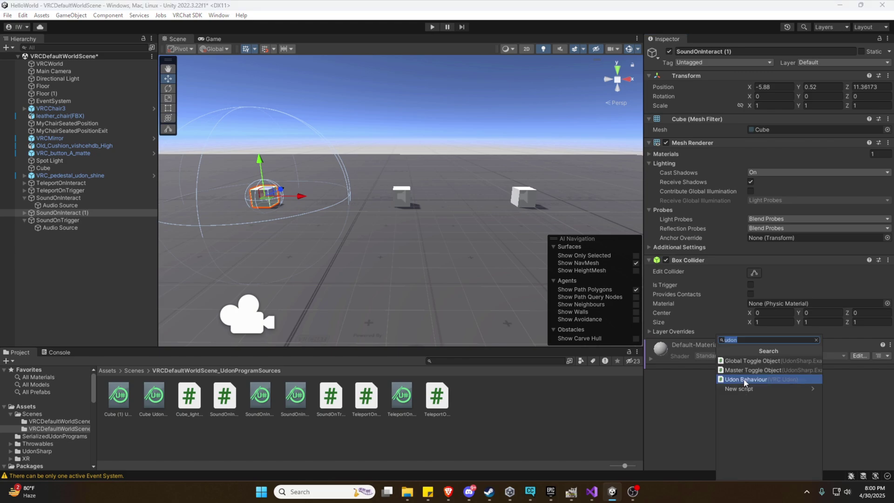
{"action": "left_click", "coordinate": [743, 379]}
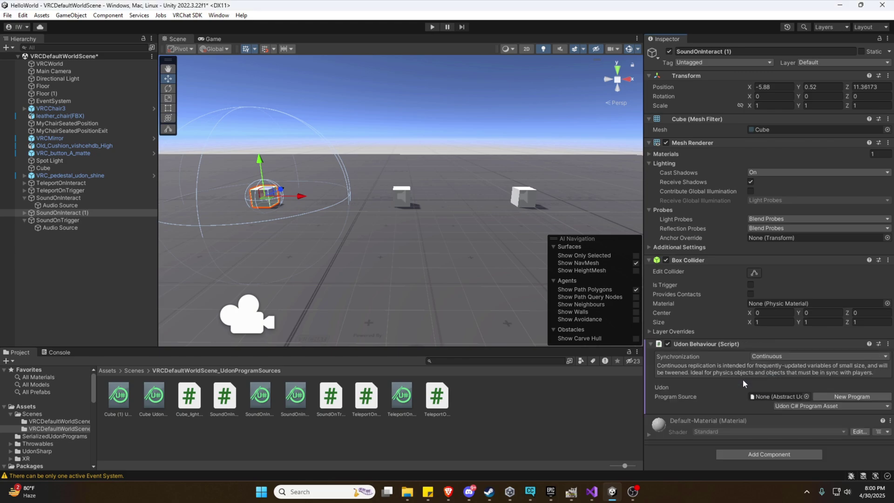
- Create a new U# program and save its script as SoundOnInteractNetworked
{"action": "left_click", "coordinate": [822, 397]}
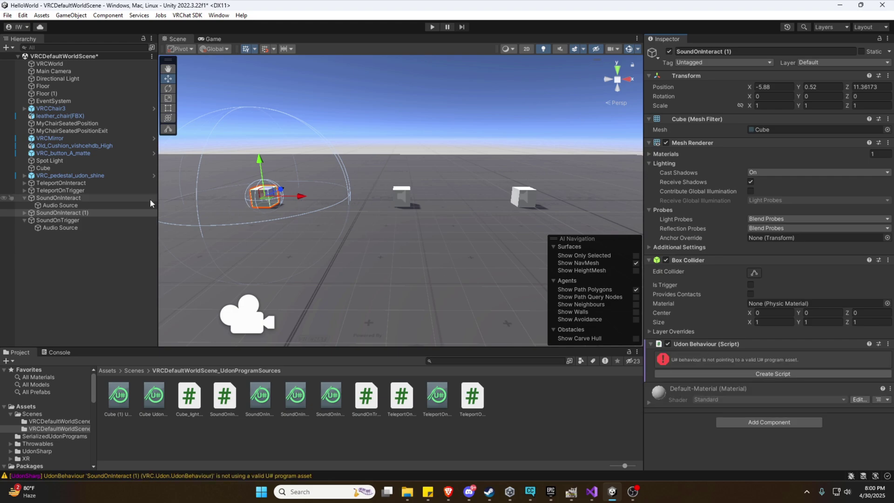
{"action": "left_click", "coordinate": [773, 373]}
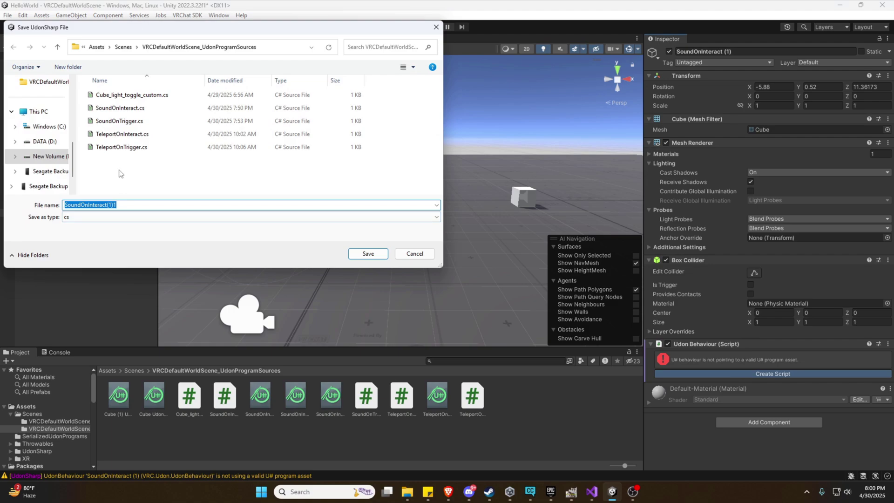
{"action": "left_click", "coordinate": [125, 207]}
{"action": "key", "text": "BackSpace"}
{"action": "key", "text": "BackSpace"}
{"action": "key", "text": "BackSpace"}
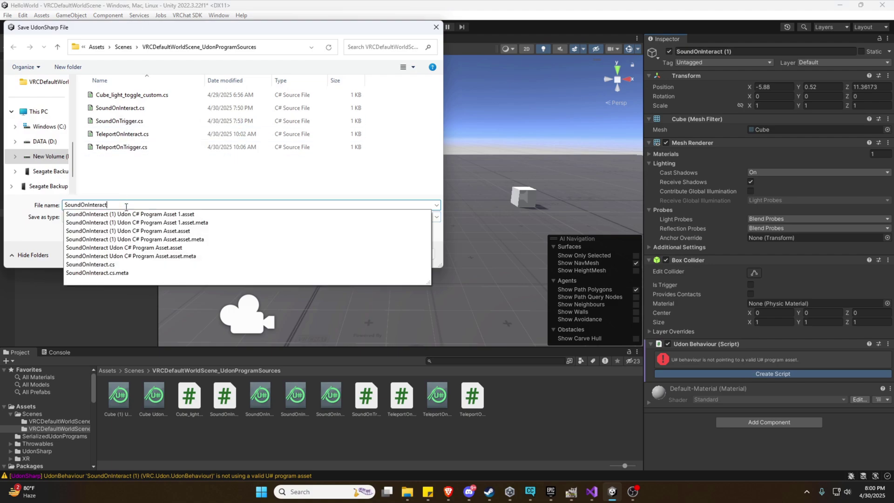
{"action": "type", "text": "Networked"}
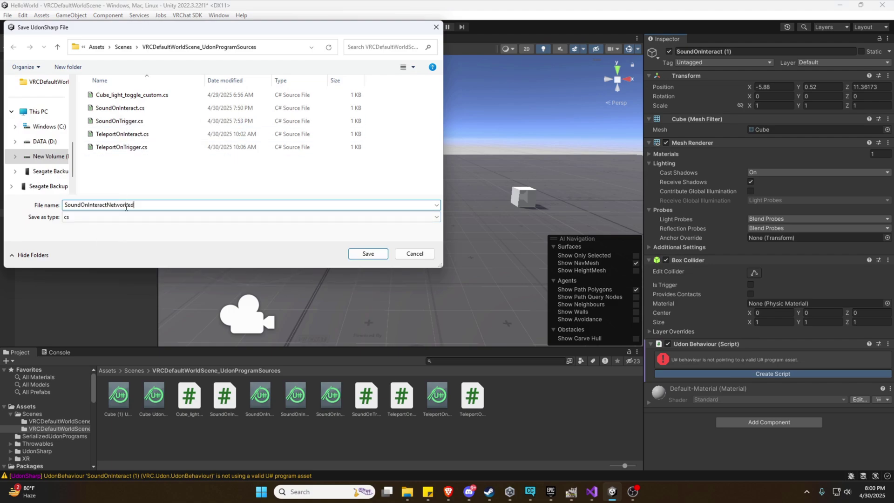
{"action": "left_click", "coordinate": [369, 254]}
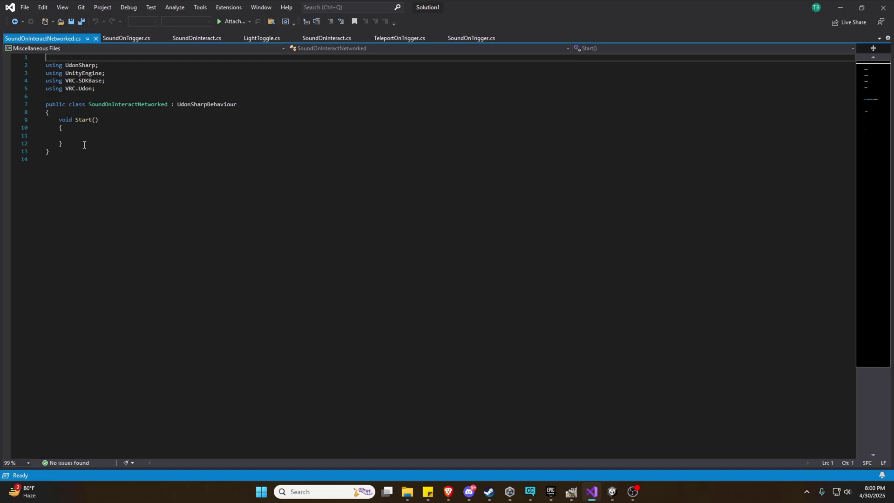
- Replace Start() with networked Interact, PlaySound, StopSound and OnDeserialization code, save, and return to Unity
{"action": "left_click_drag", "start_coordinate": [69, 145], "coordinate": [46, 119]}
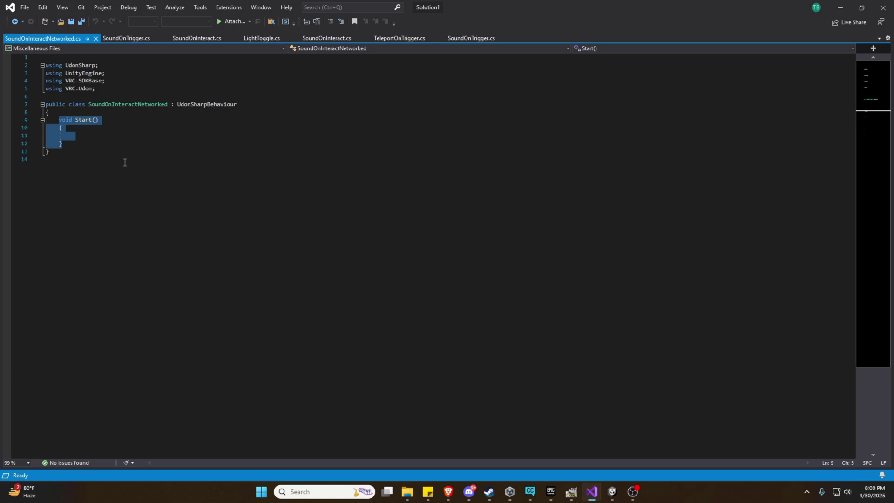
{"action": "key", "text": "ctrl+v"}
{"action": "scroll", "coordinate": [169, 198], "scroll_direction": "up", "scroll_amount": 5}
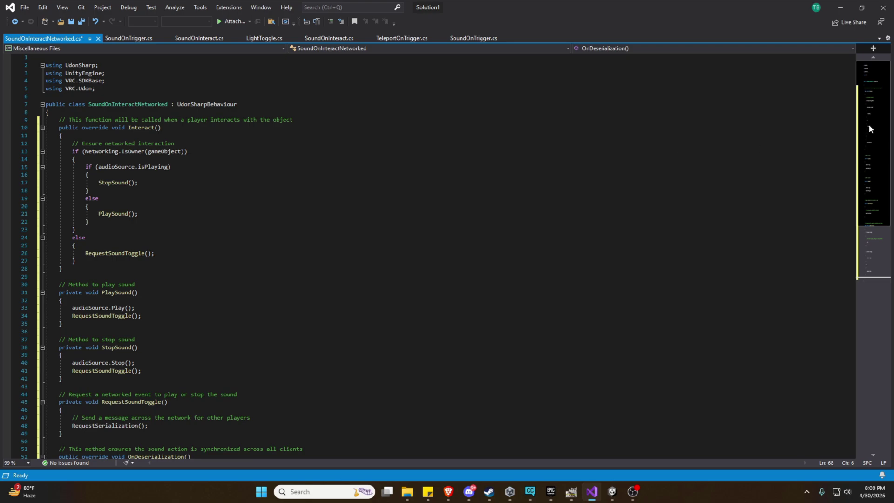
{"action": "left_click_drag", "start_coordinate": [868, 125], "coordinate": [866, 141]}
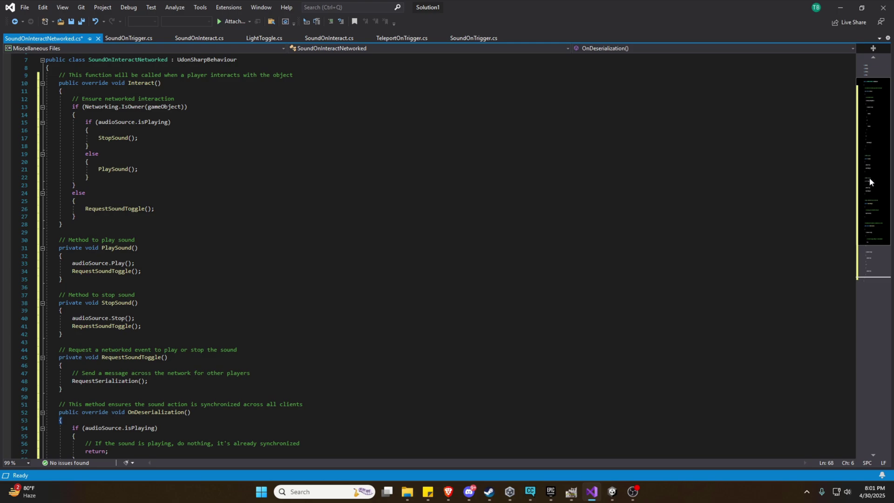
{"action": "left_click_drag", "start_coordinate": [869, 177], "coordinate": [869, 226]}
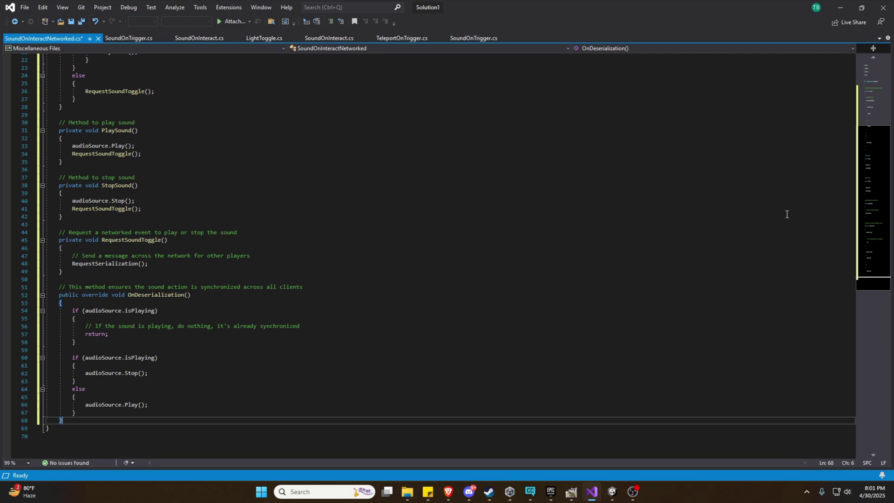
{"action": "left_click_drag", "start_coordinate": [868, 240], "coordinate": [867, 163]}
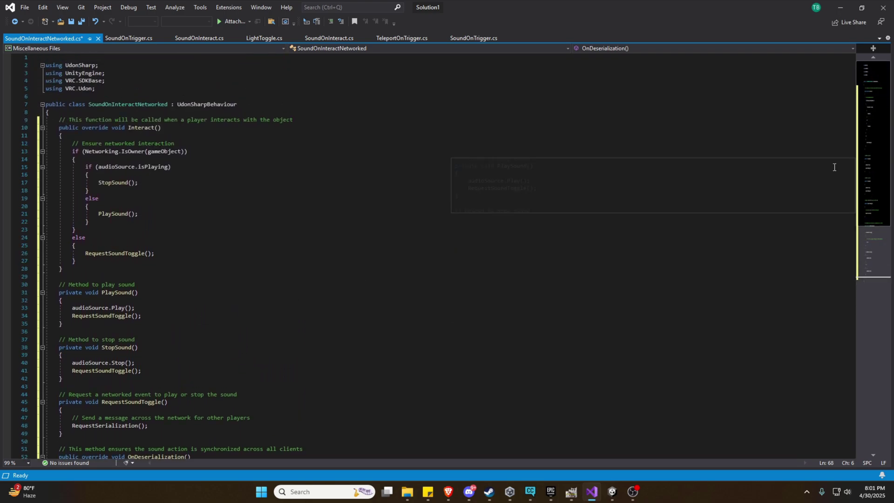
{"action": "left_click", "coordinate": [71, 22]}
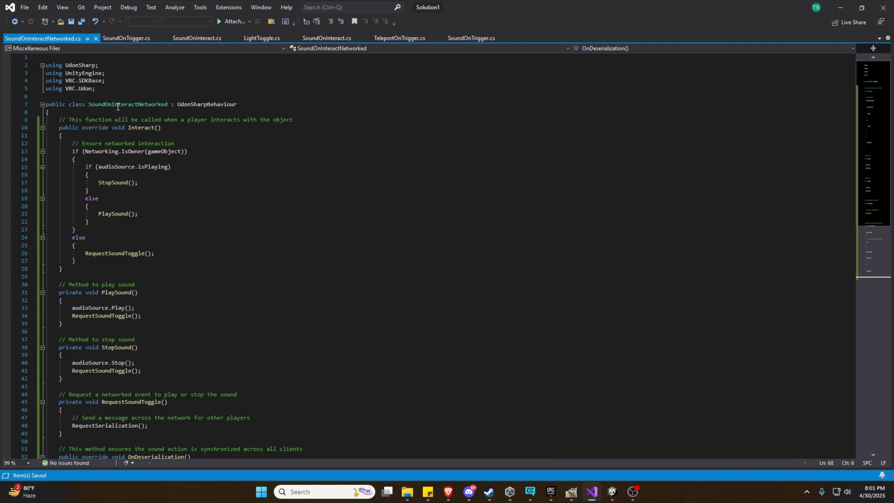
{"action": "left_click", "coordinate": [840, 8]}
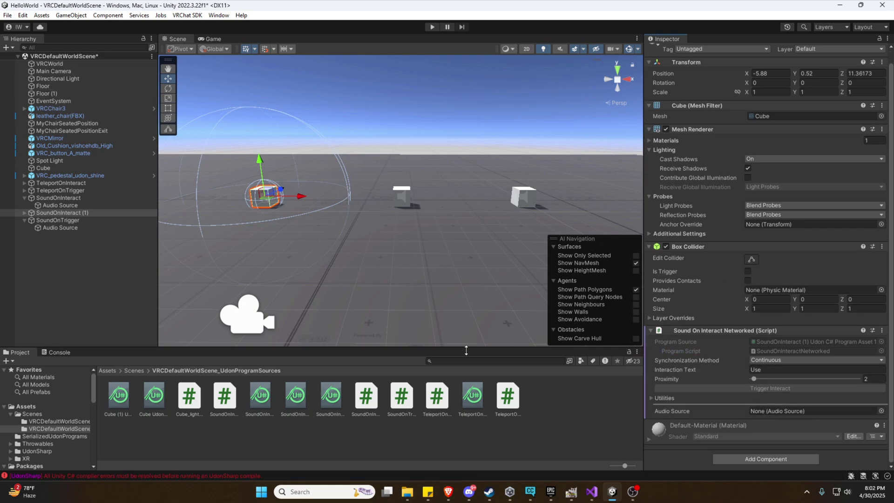
- Declare 'public AudioSource audioSource;' at the top of the SoundOnInteractNetworked class, then return to Unity
{"action": "left_click", "coordinate": [591, 494]}
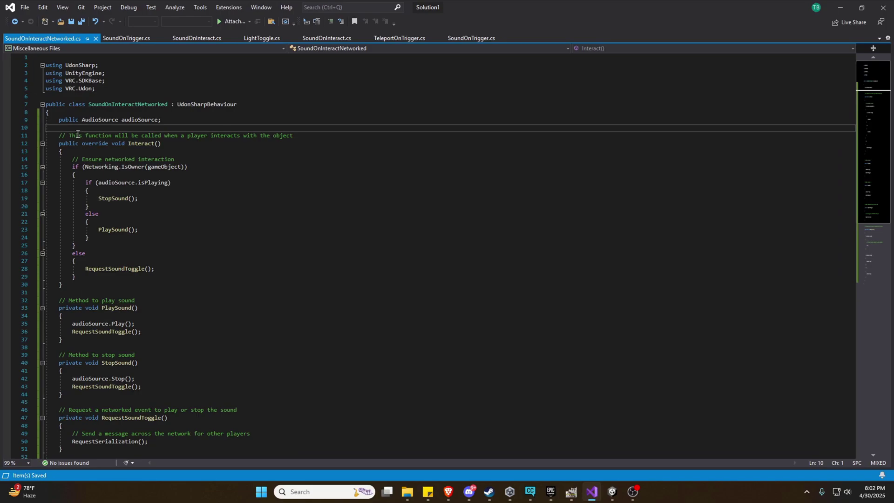
{"action": "left_click_drag", "start_coordinate": [59, 120], "coordinate": [173, 121]}
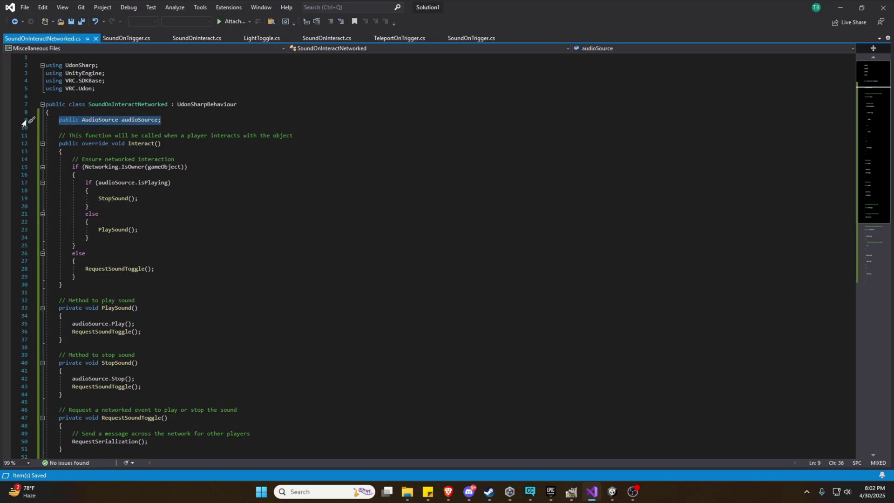
{"action": "left_click", "coordinate": [40, 115]}
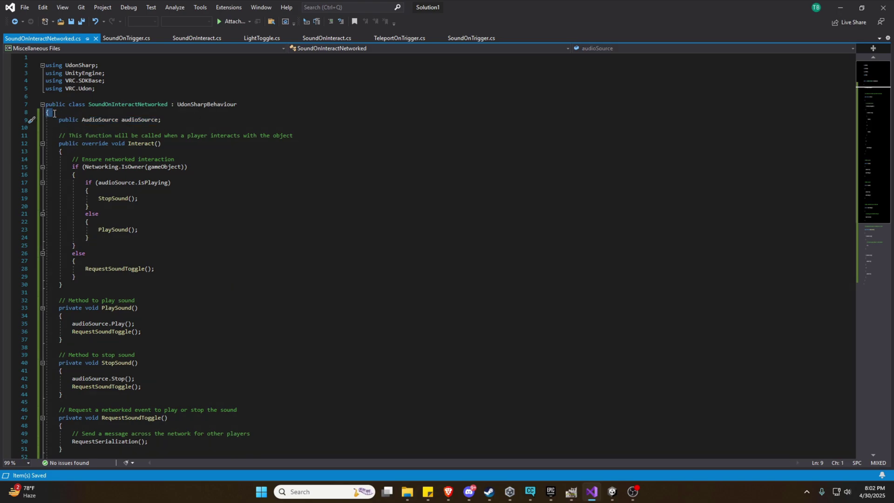
{"action": "left_click", "coordinate": [169, 120]}
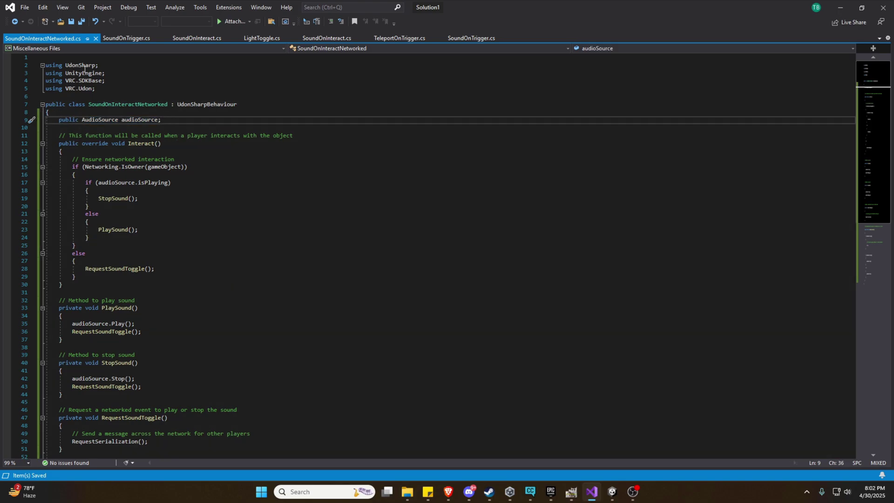
{"action": "left_click", "coordinate": [839, 8]}
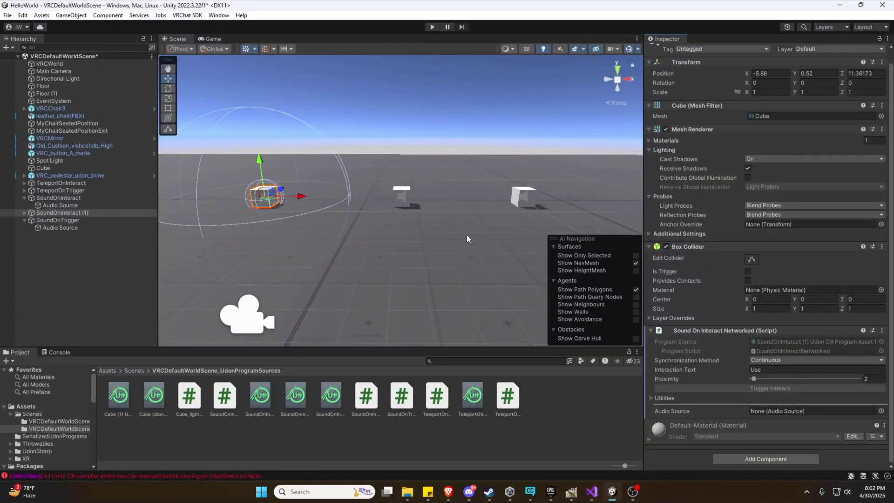
- Assign SoundOnInteract (1)'s child Audio Source to the networked script's Audio Source field
{"action": "middle_click_drag", "start_coordinate": [471, 257], "coordinate": [517, 260]}
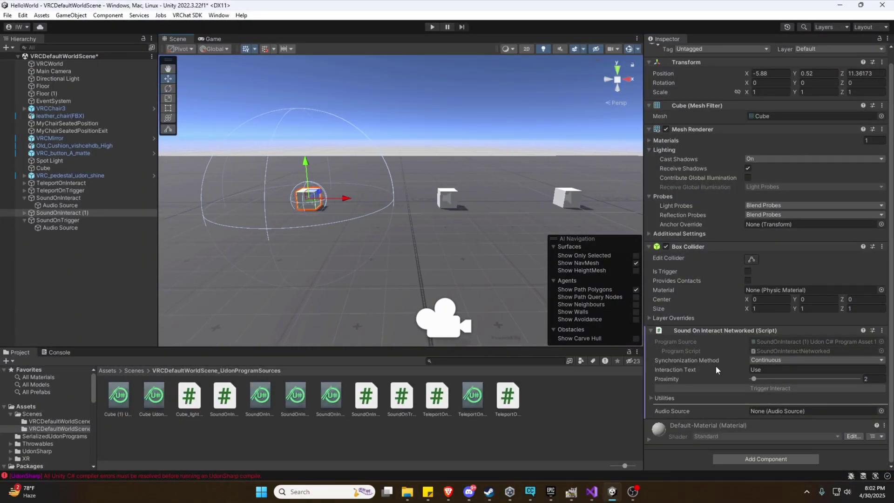
{"action": "left_click", "coordinate": [25, 213]}
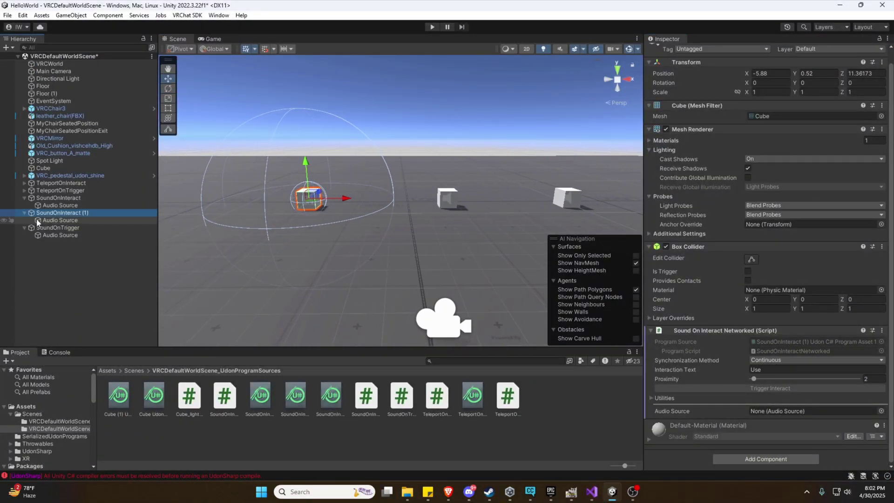
{"action": "left_click_drag", "start_coordinate": [37, 223], "coordinate": [767, 415]}
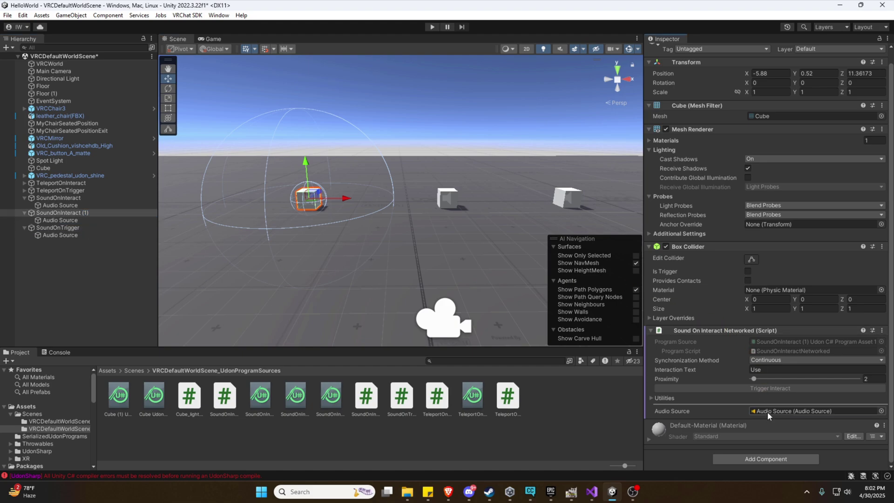
{"action": "key", "text": "a"}
{"action": "right_click_drag", "start_coordinate": [455, 167], "coordinate": [440, 161]}
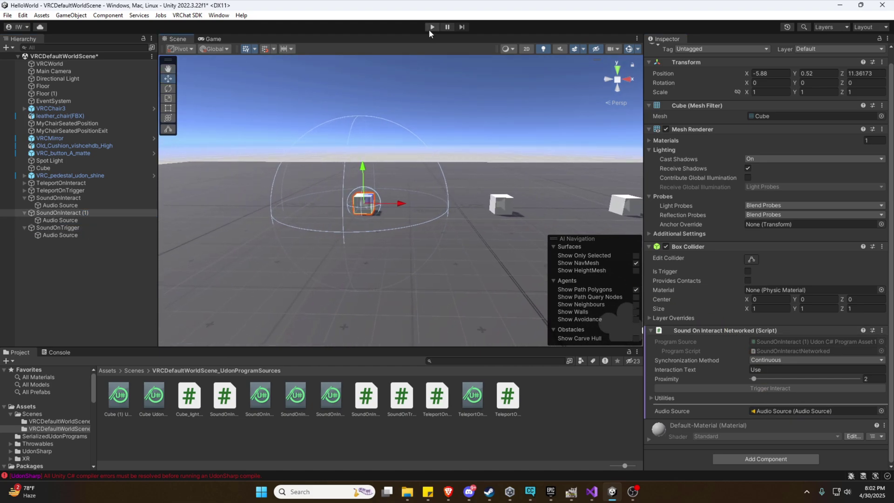
- Enter play mode, dismiss the Client Simulator menu, and walk with WASD toward the sound cubes
{"action": "left_click", "coordinate": [429, 29]}
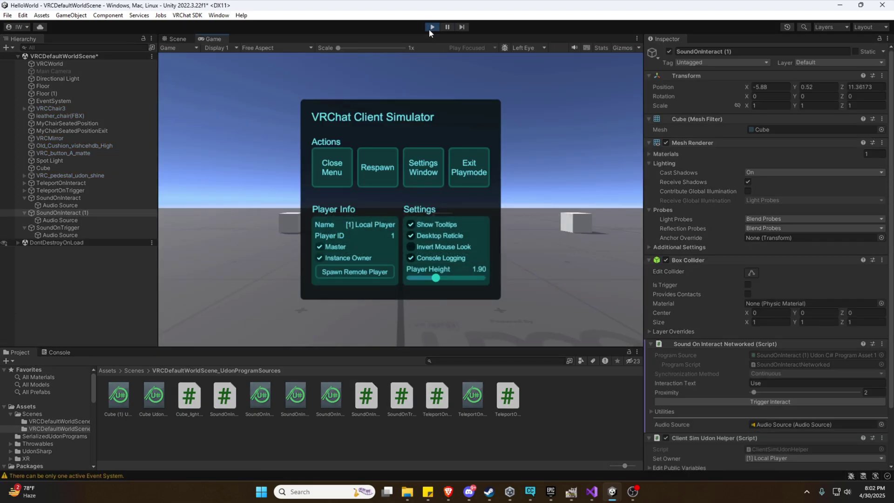
{"action": "left_click", "coordinate": [332, 168]}
{"action": "key", "text": "w"}
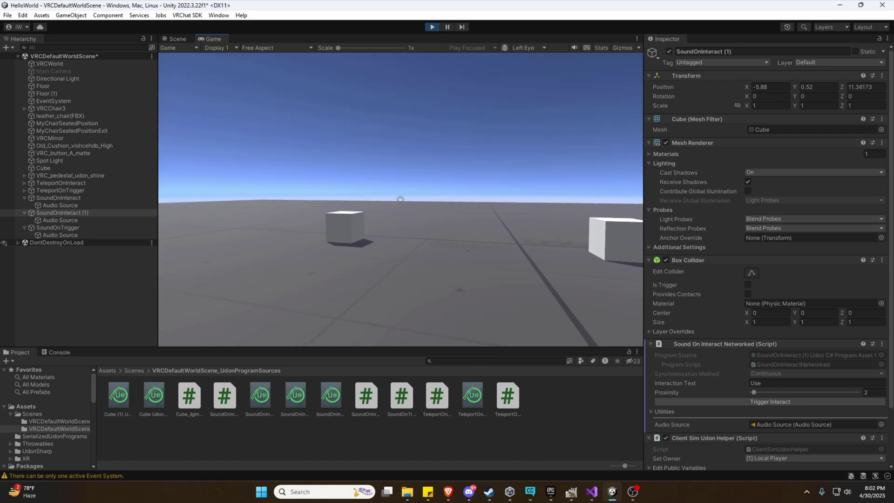
{"action": "key", "text": "a"}
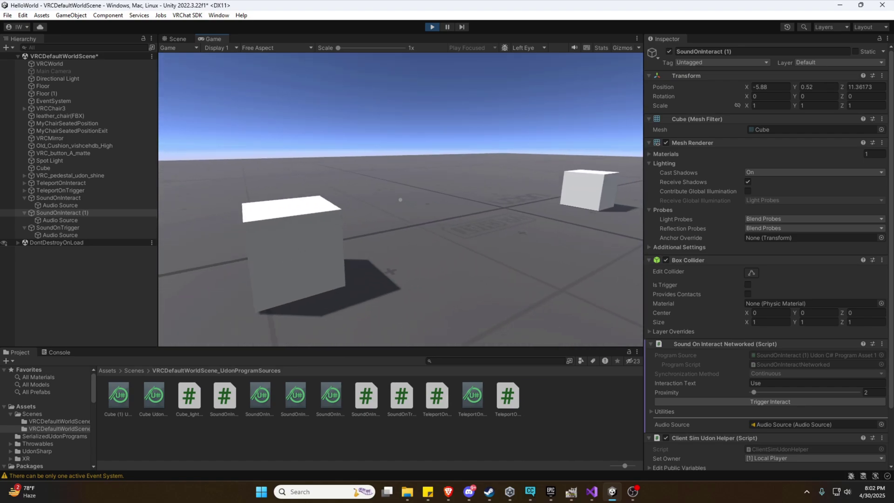
{"action": "key", "text": "w"}
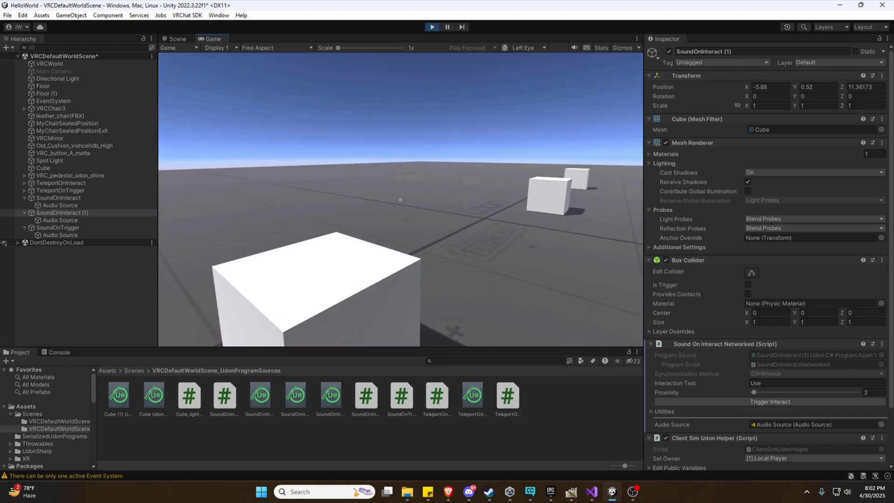
{"action": "key", "text": "d"}
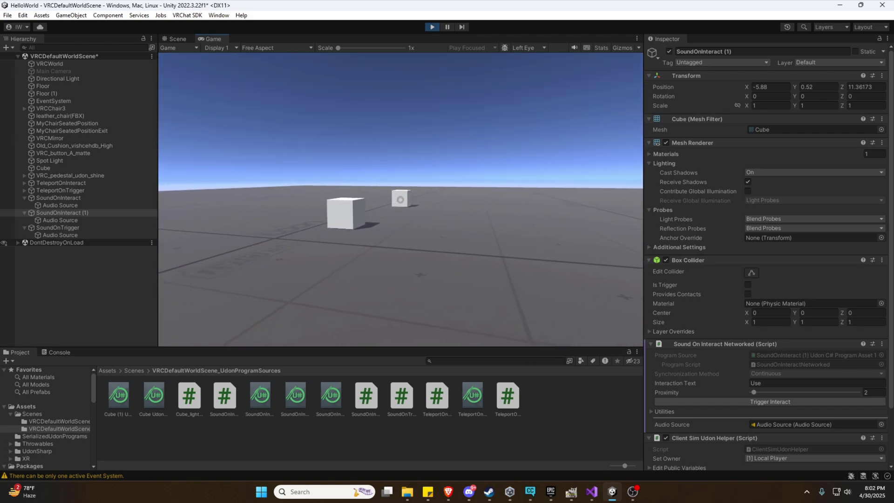
{"action": "key", "text": "w"}
{"action": "key", "text": "w"}
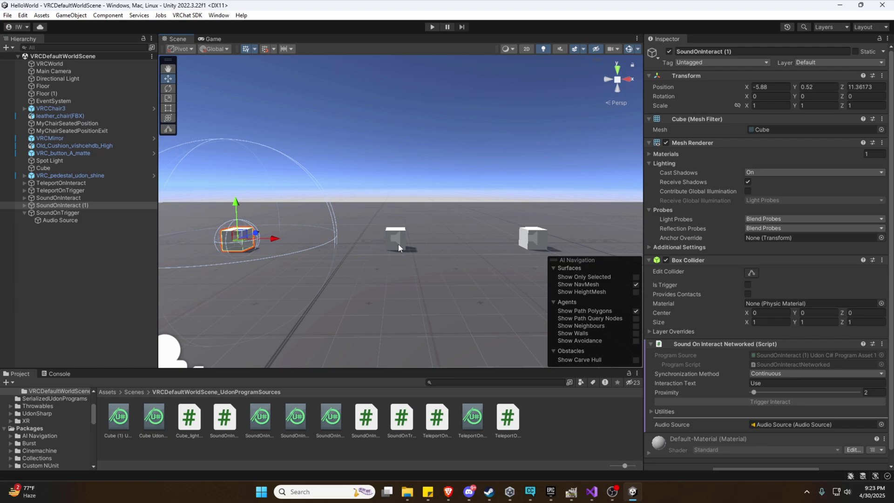
- Orbit the scene view around the selected cube to inspect the three sound cubes
{"action": "left_click_drag", "start_coordinate": [398, 244], "coordinate": [417, 261], "text": "alt"}
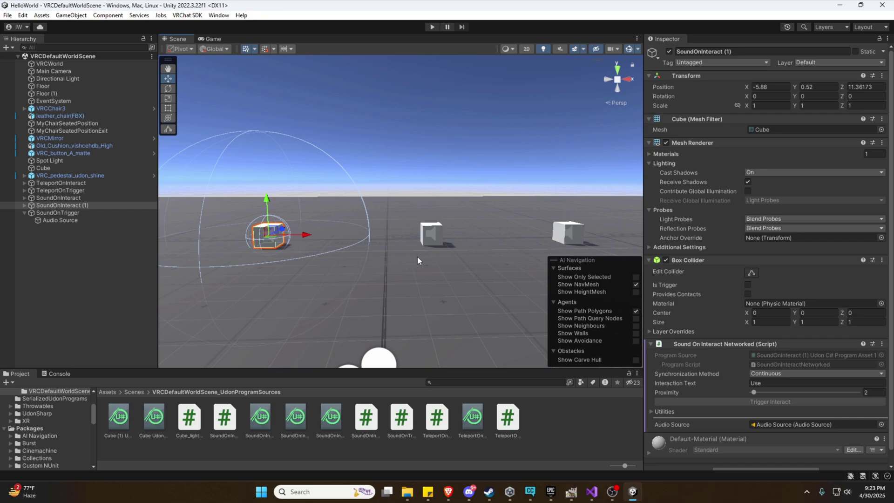
{"action": "left_click_drag", "start_coordinate": [414, 258], "coordinate": [453, 258], "text": "alt"}
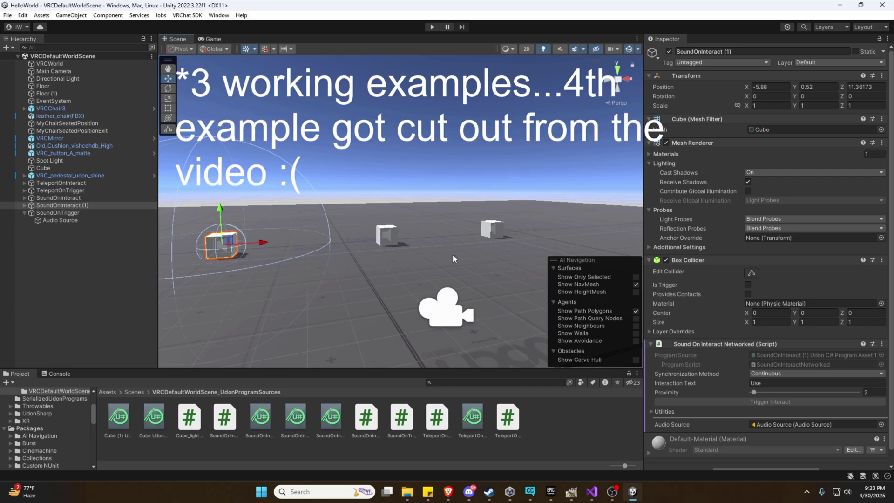